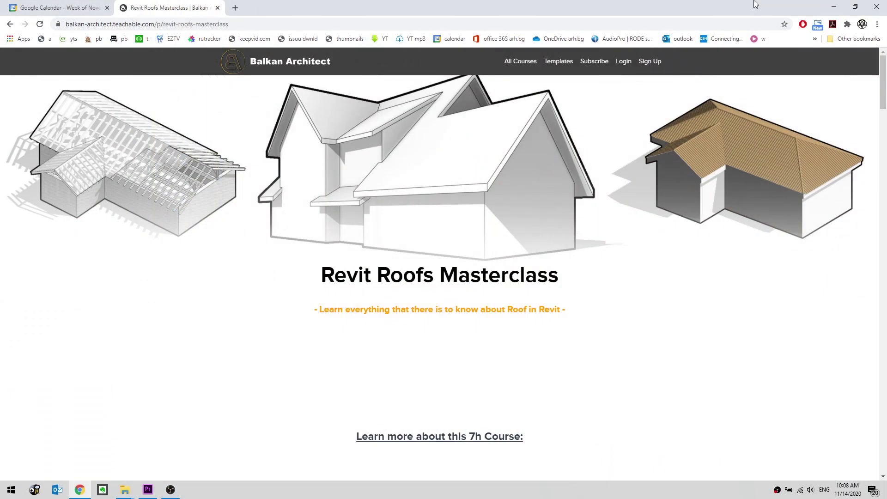
Step: Close the developer tools, view the Revit Roofs Masterclass page full screen, then return to Revit's Home screen
key("F12")
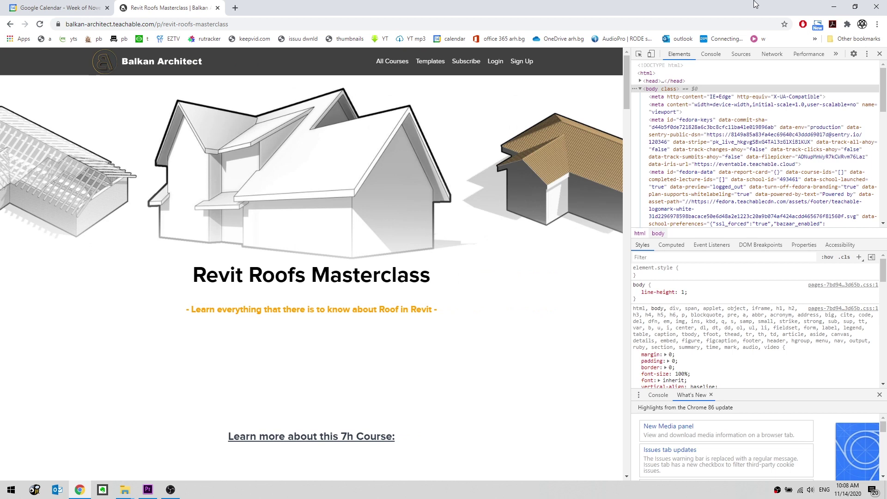
left_click(880, 54)
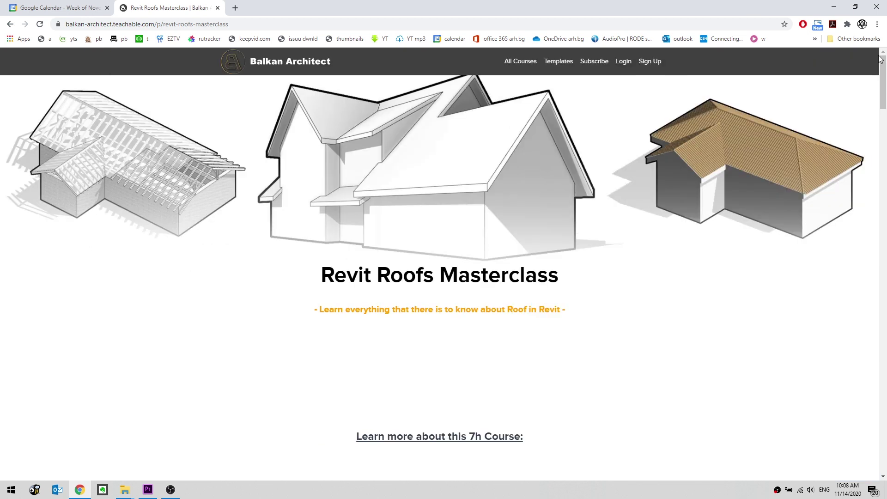
key("F11")
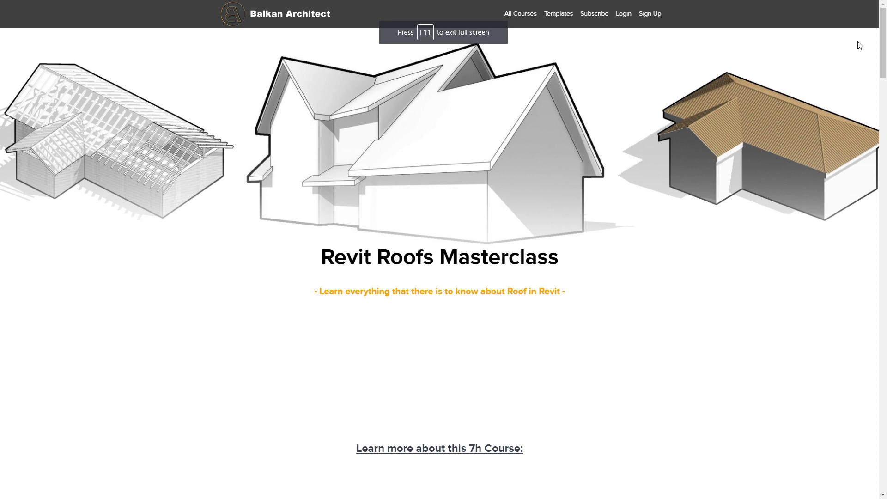
middle_click(859, 46)
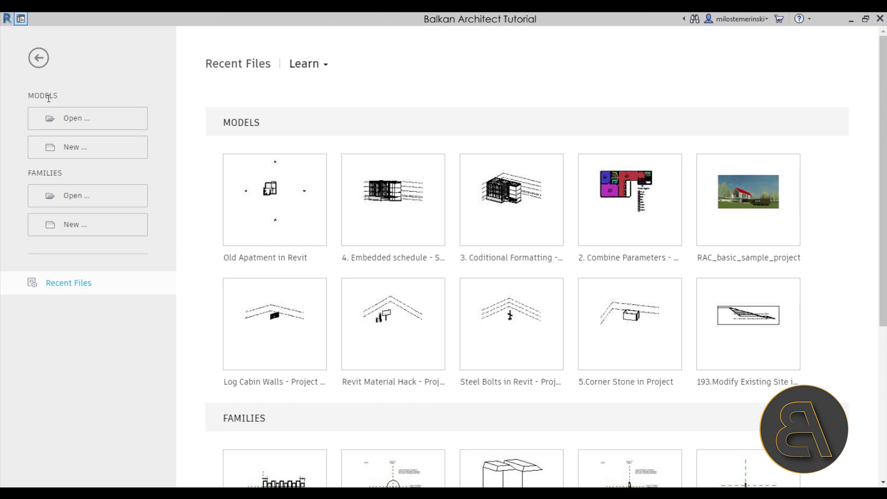
Step: Create a new project from the Architecture Design Template - Metric
left_click(87, 146)
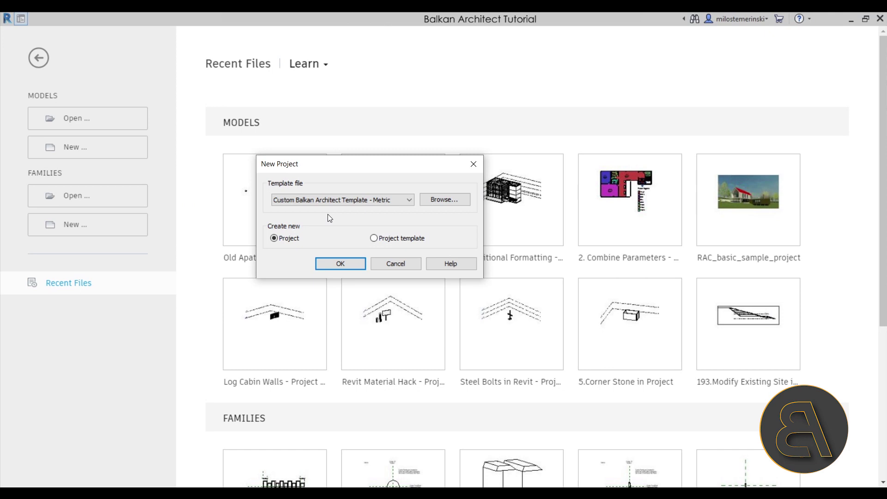
left_click(315, 202)
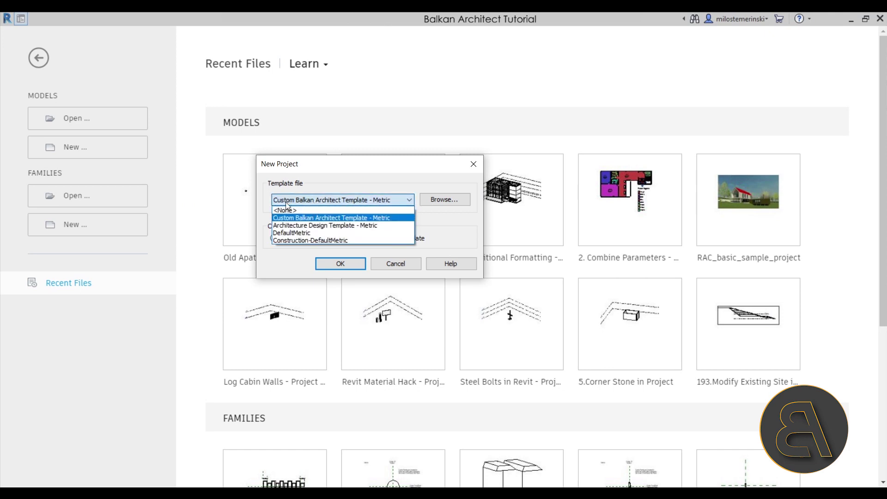
left_click(296, 226)
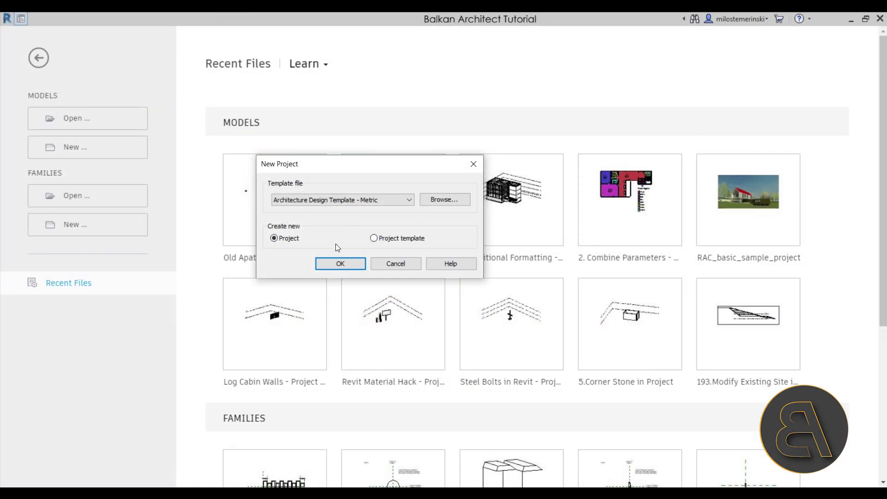
left_click(335, 265)
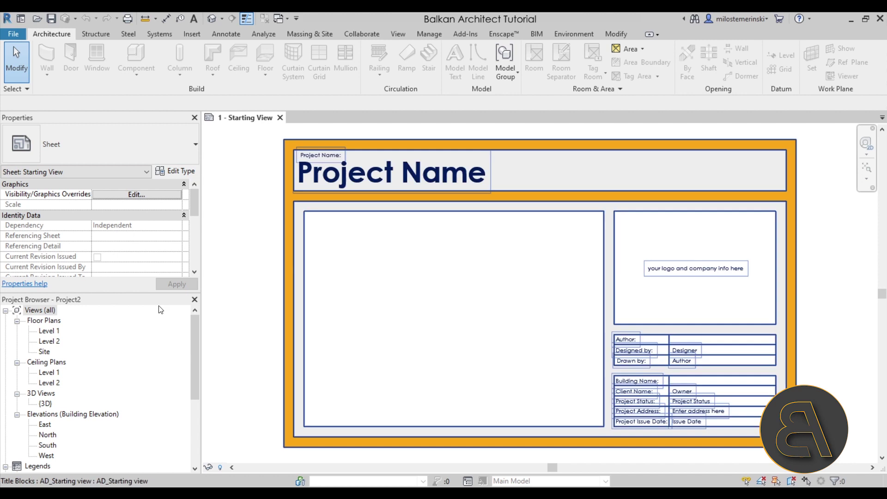
Step: Open the Level 1 floor plan and start the WA wall tool with Basic Wall: Exterior Wall
left_click(55, 322)
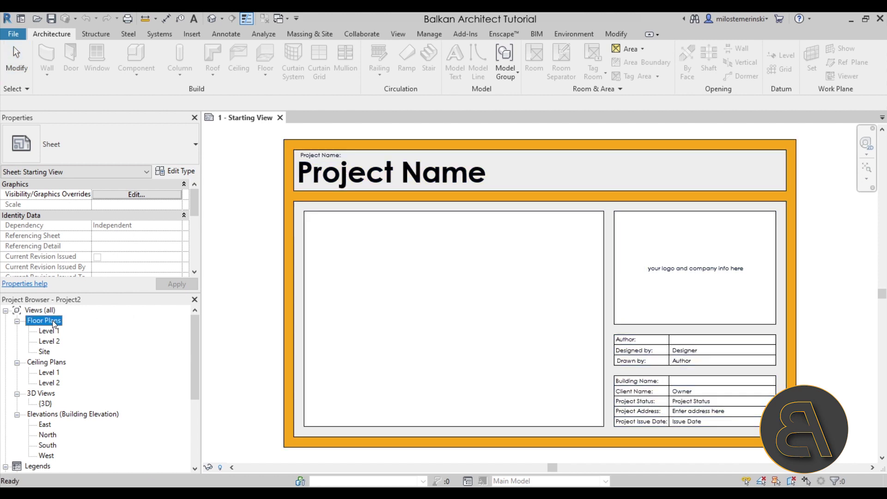
double_click(52, 331)
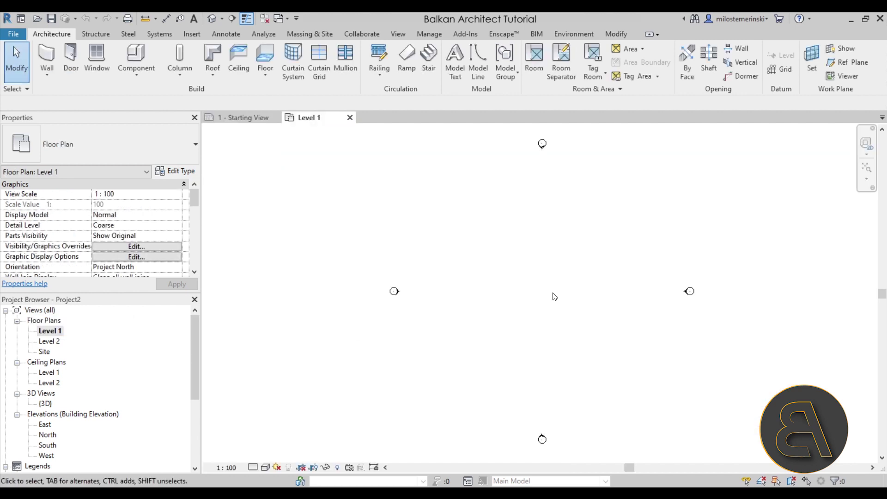
middle_click_drag(557, 299, 442, 298)
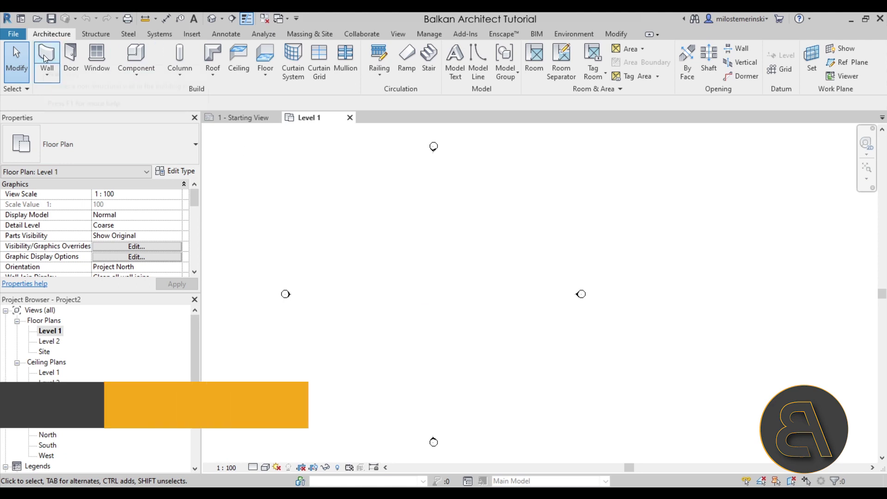
key("w")
key("a")
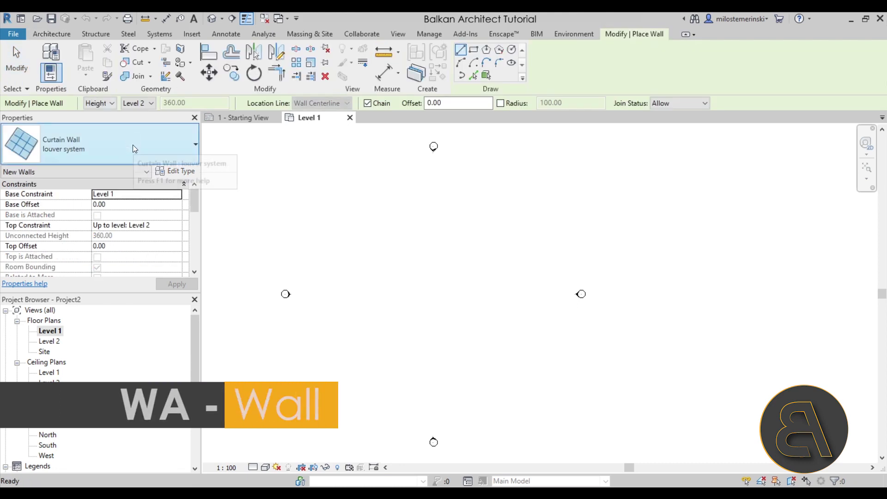
left_click(133, 146)
scroll(76, 238, "up", 1)
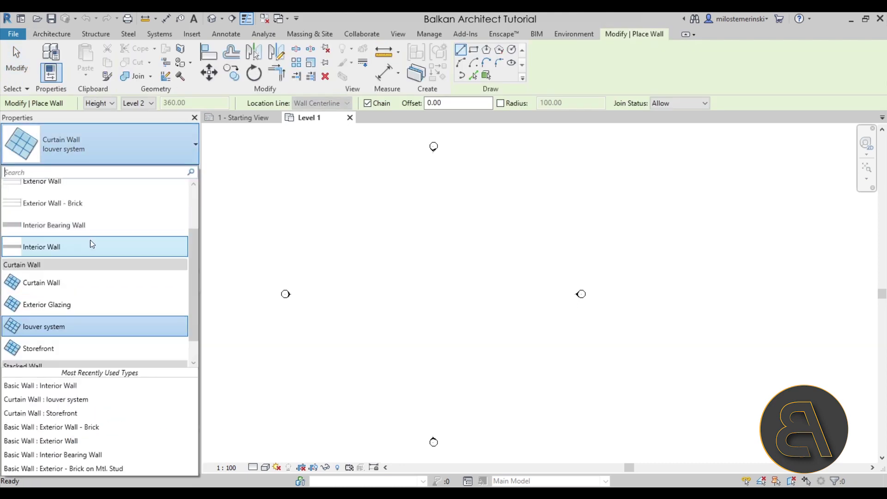
scroll(56, 210, "up", 1)
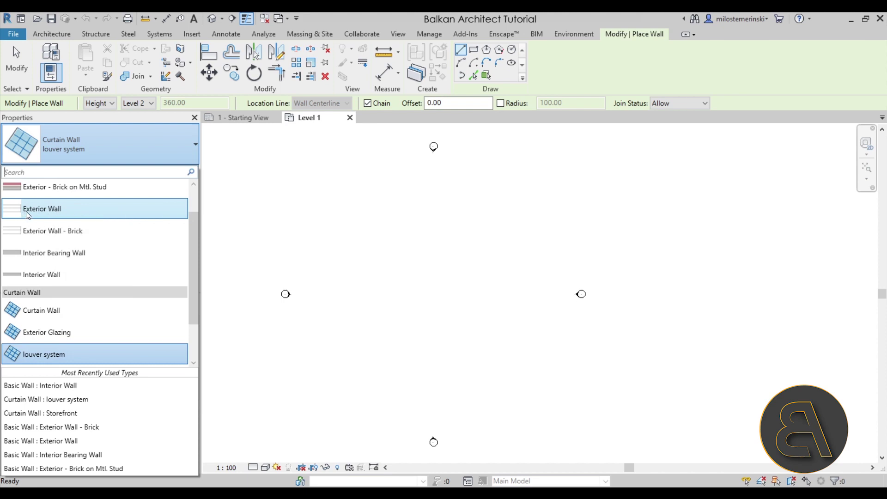
left_click(56, 211)
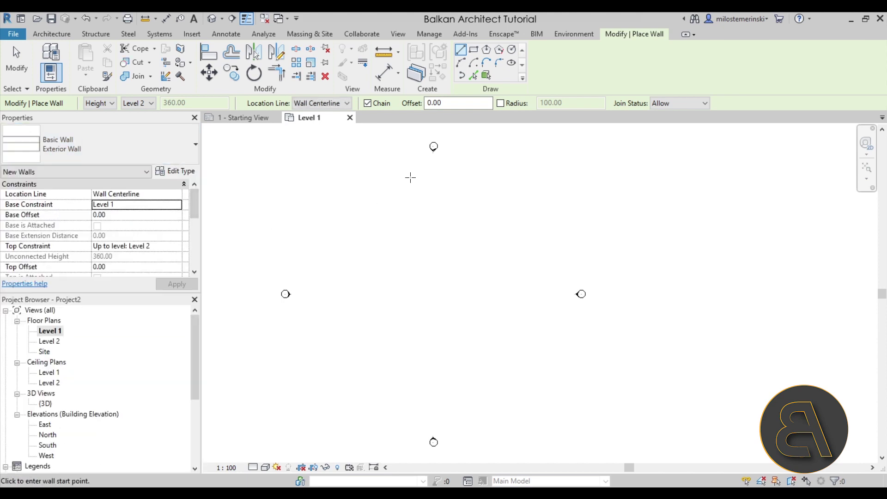
Step: Draw a rectangle of four walls about 2500 by 900, then select and nudge the wall chain
left_click(477, 53)
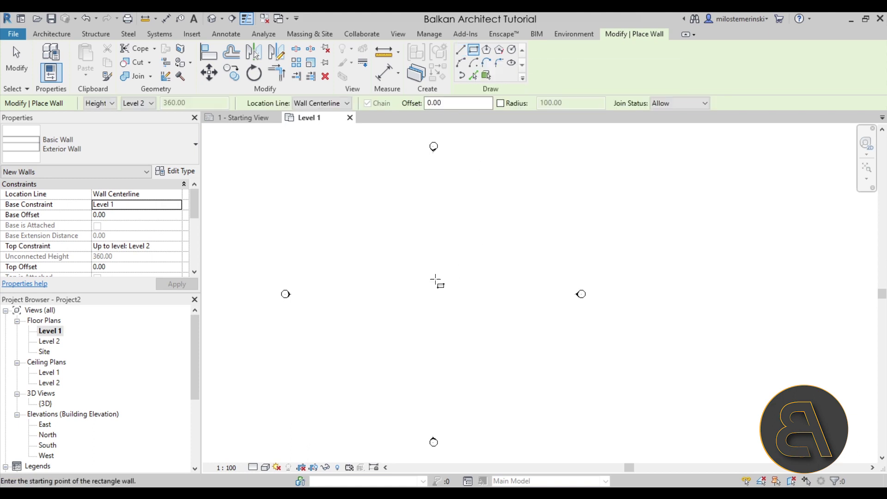
left_click(362, 267)
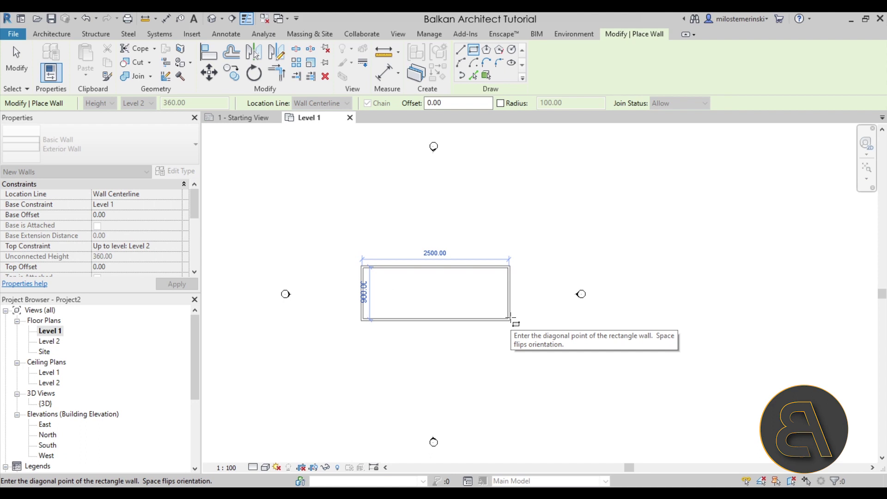
left_click(510, 319)
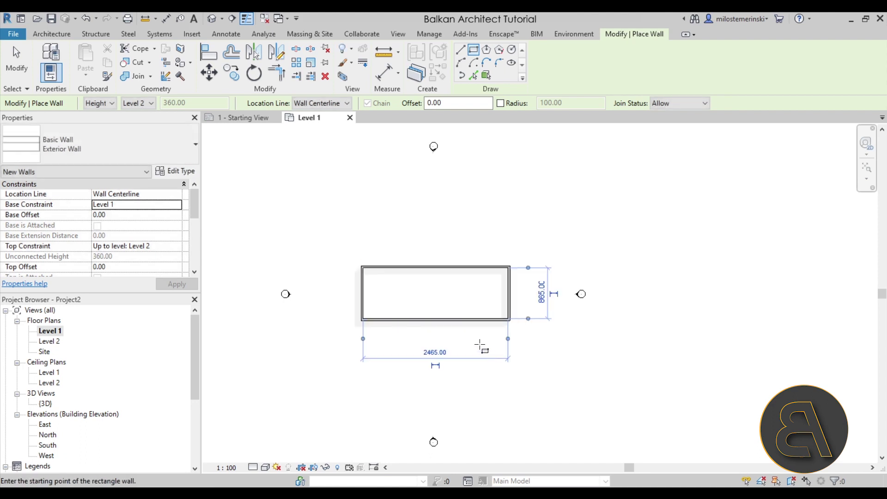
key("Escape")
key("Escape")
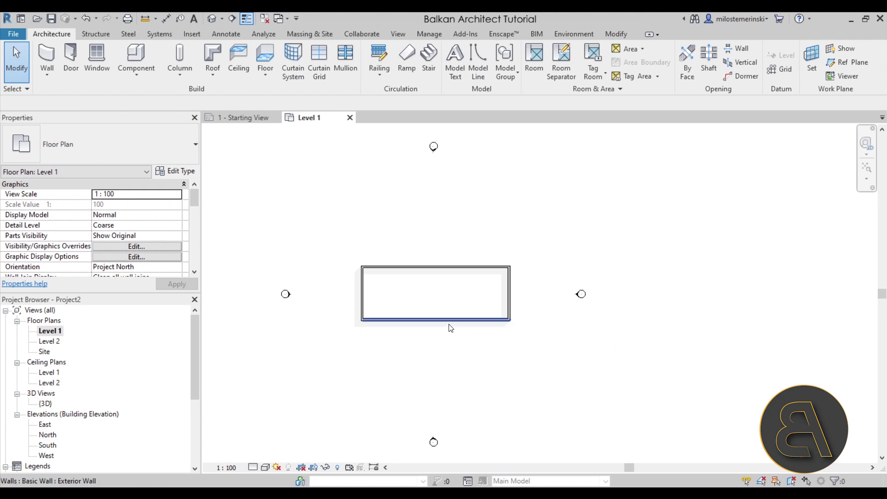
key("Tab")
key("Tab")
left_click(434, 325)
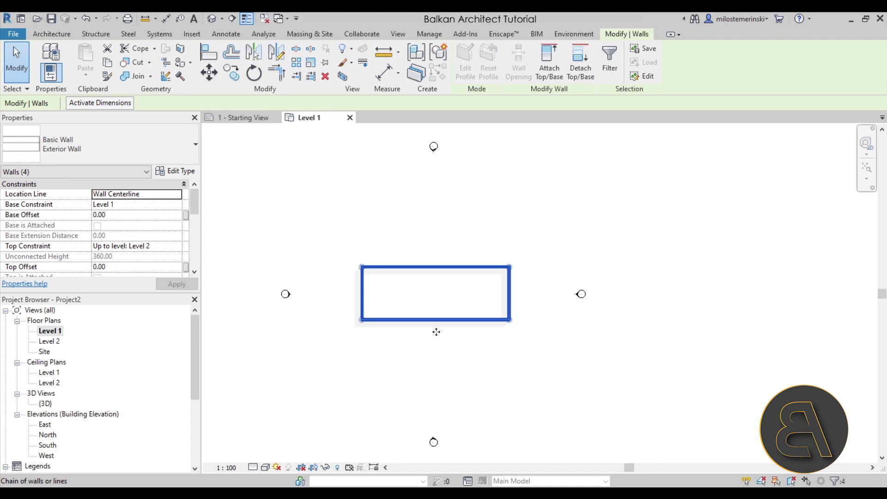
left_click_drag(435, 326, 437, 325)
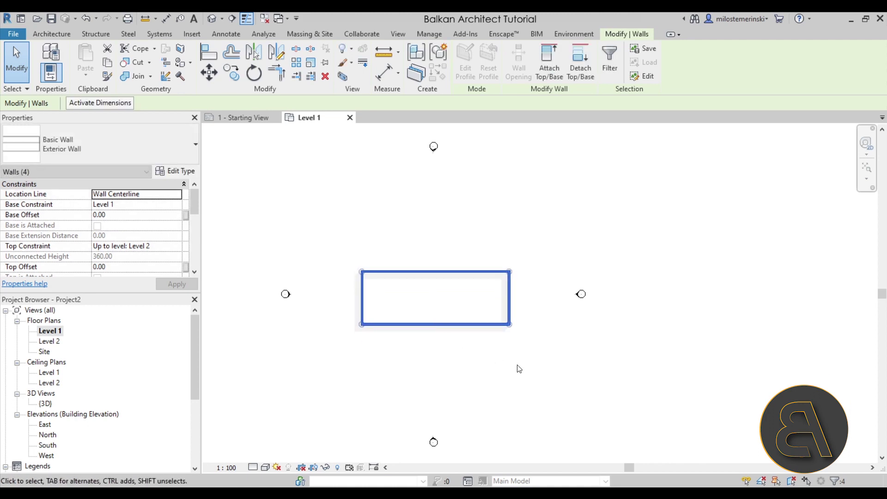
scroll(436, 317, "up", 2)
left_click(475, 311)
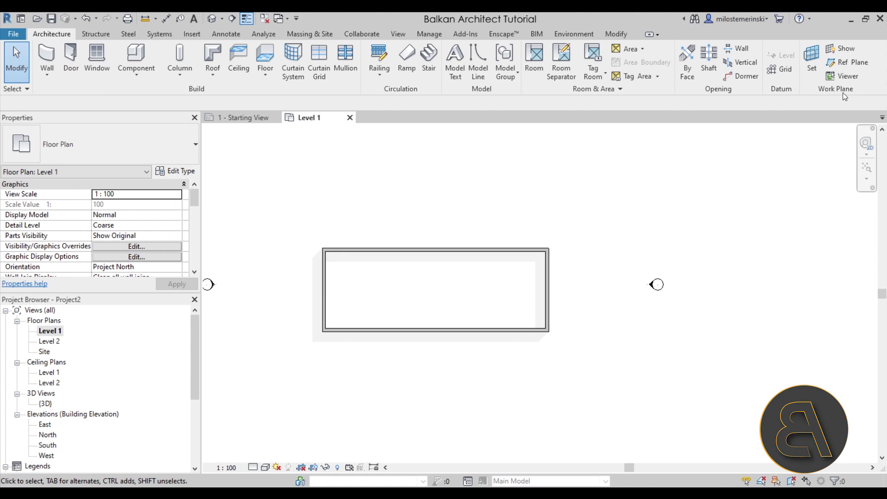
Step: Draw two vertical reference planes across the building
left_click(842, 64)
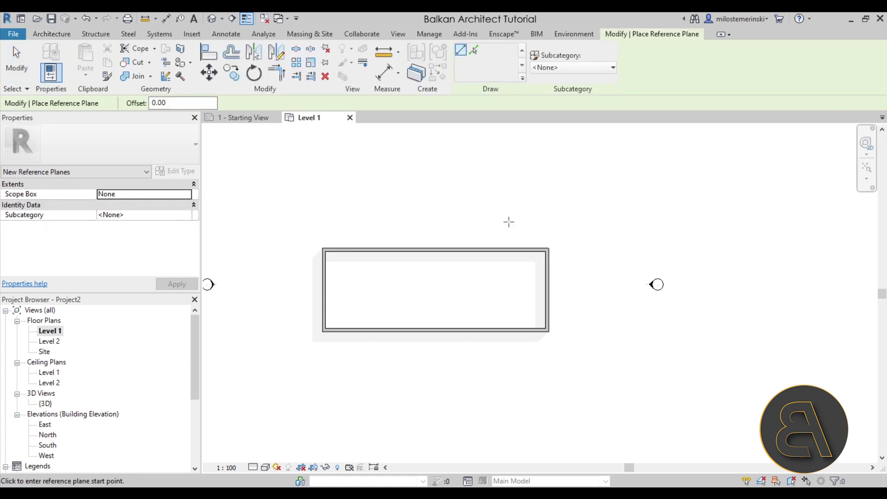
left_click(396, 222)
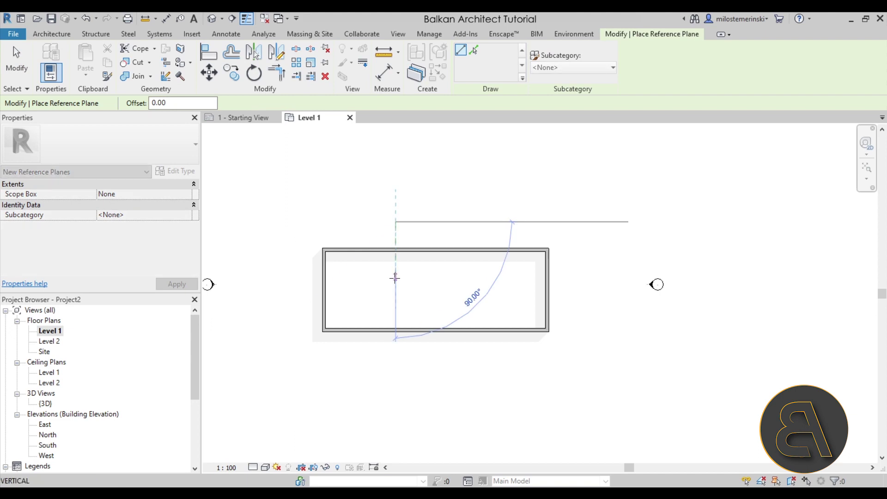
left_click(395, 366)
left_click(467, 222)
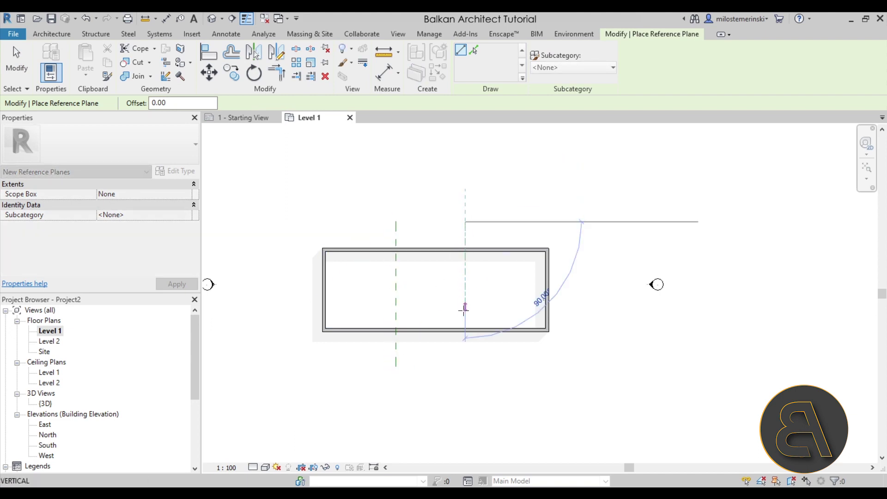
left_click(465, 367)
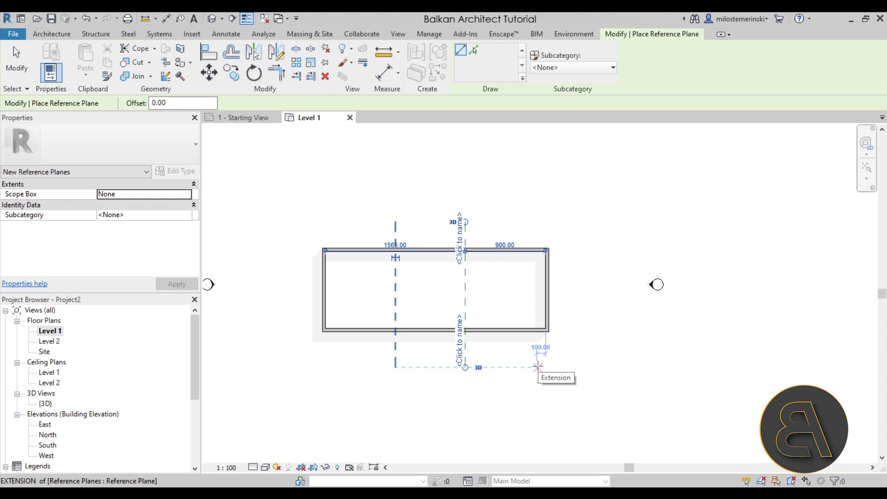
key("Escape")
key("Escape")
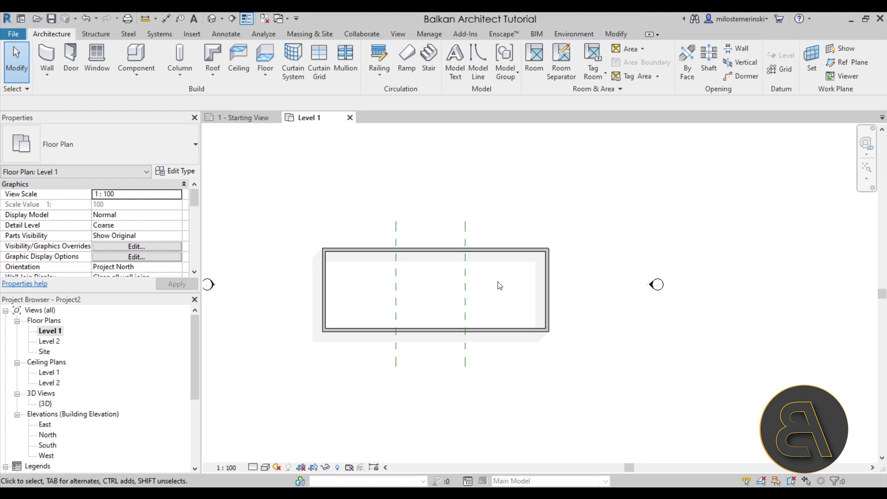
Step: Add an aligned dimension from wall to wall through both planes and set it to EQ
left_click(167, 20)
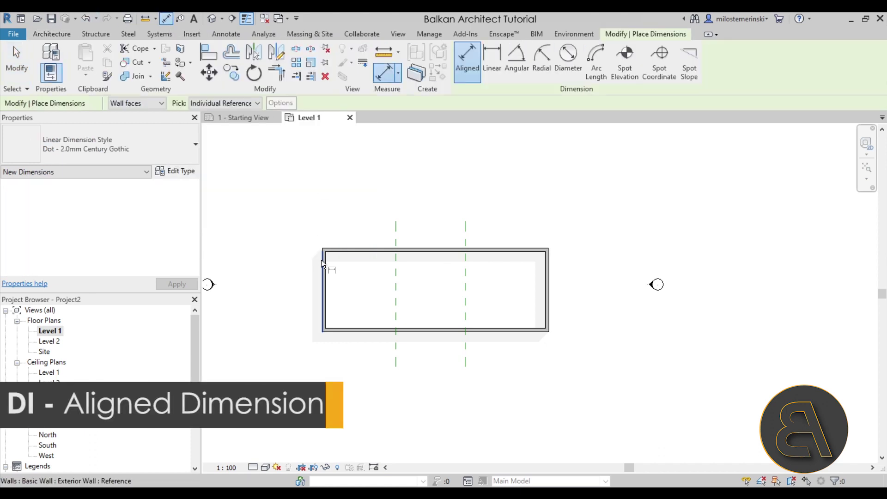
left_click(322, 290)
left_click(395, 279)
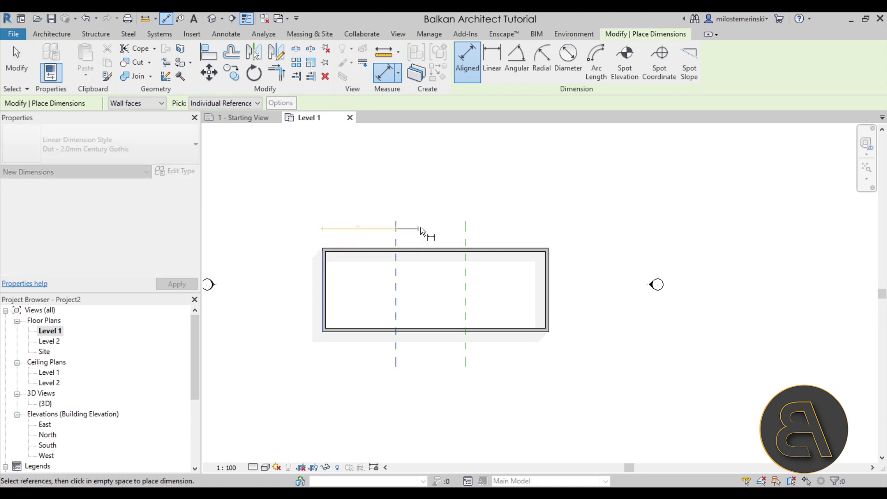
left_click(472, 257)
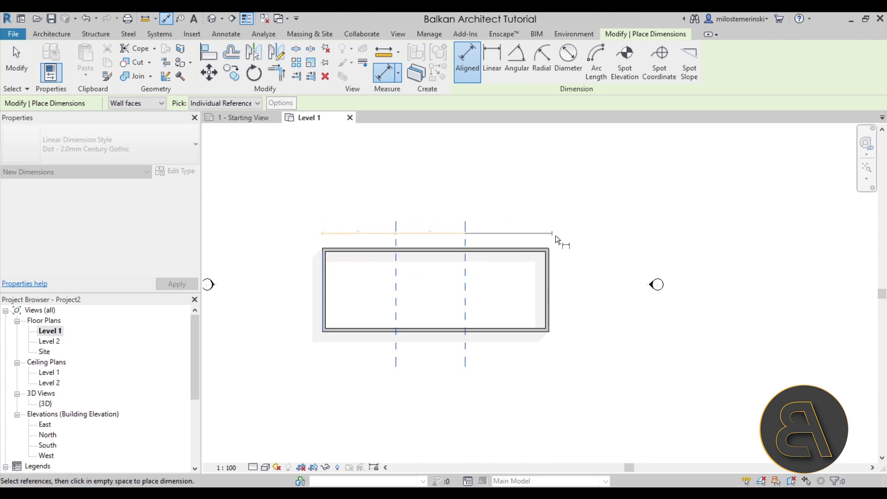
left_click(551, 284)
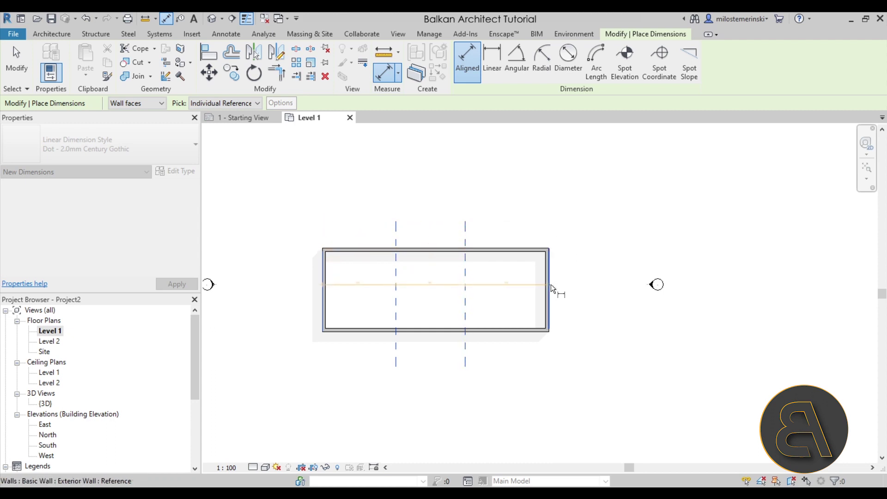
left_click(620, 211)
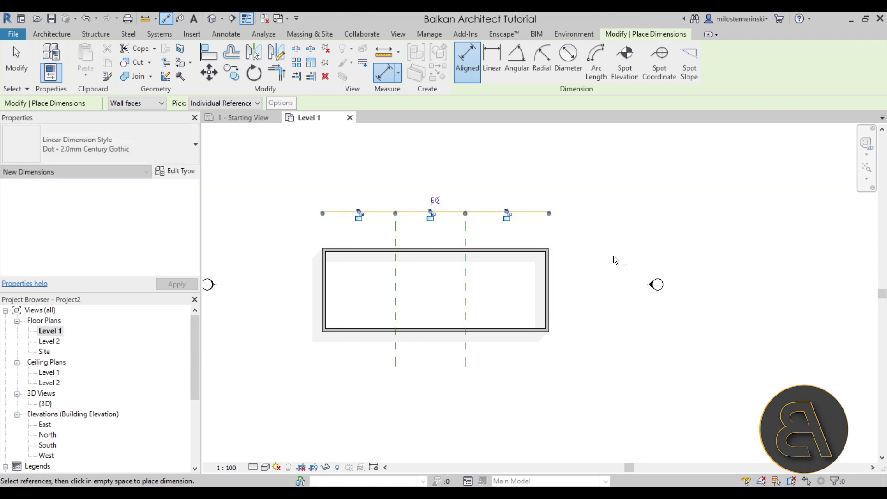
left_click(436, 199)
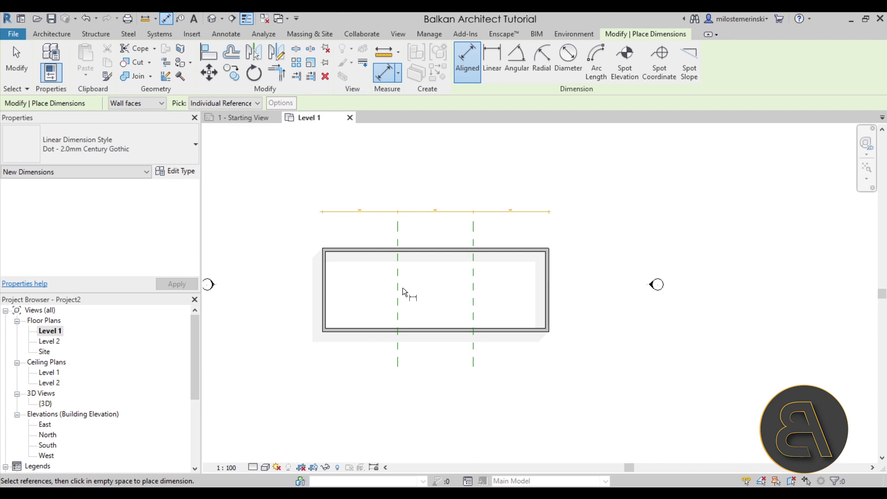
key("Escape")
scroll(442, 292, "up", 2)
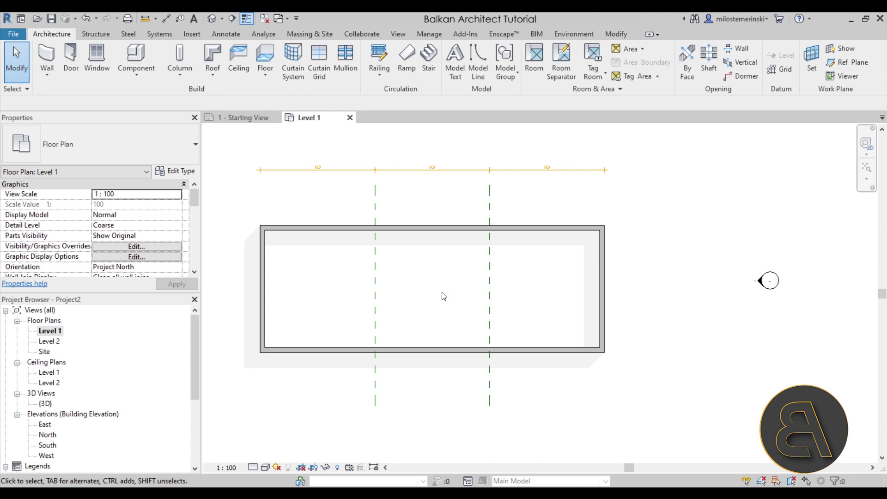
Step: Draw a vertical reference plane placed 200 to the left of the first bay plane
left_click(853, 62)
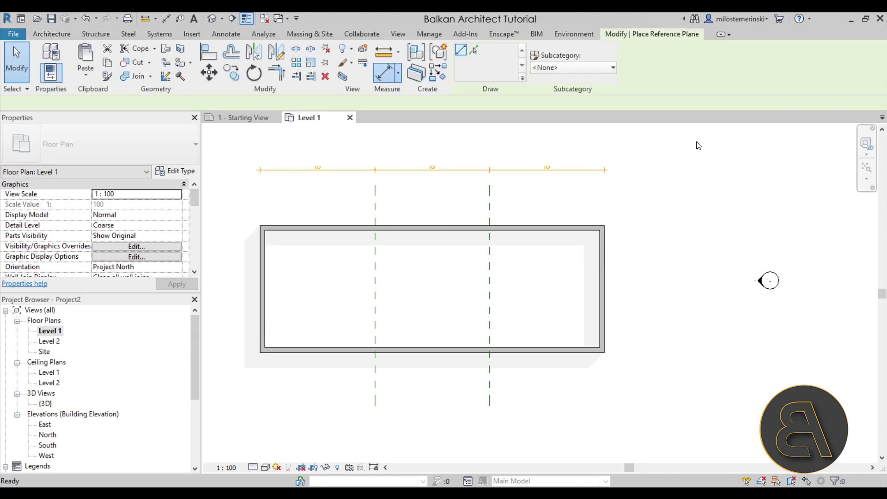
left_click(347, 204)
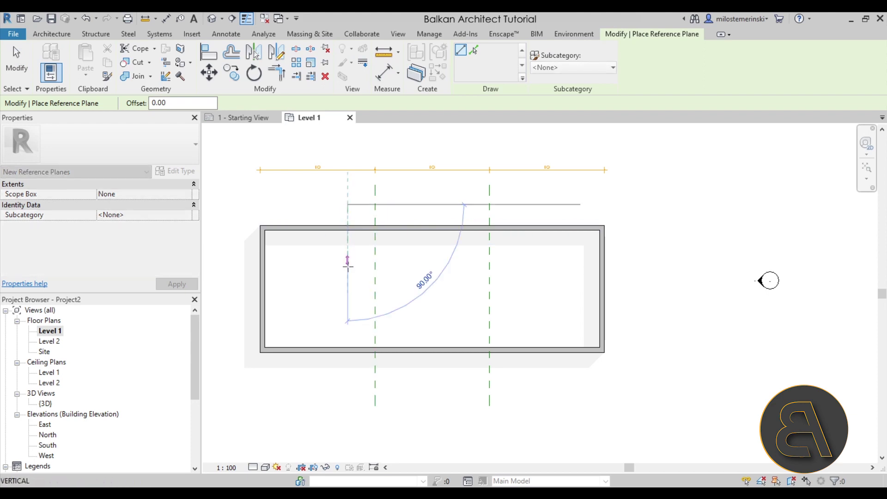
left_click(347, 386)
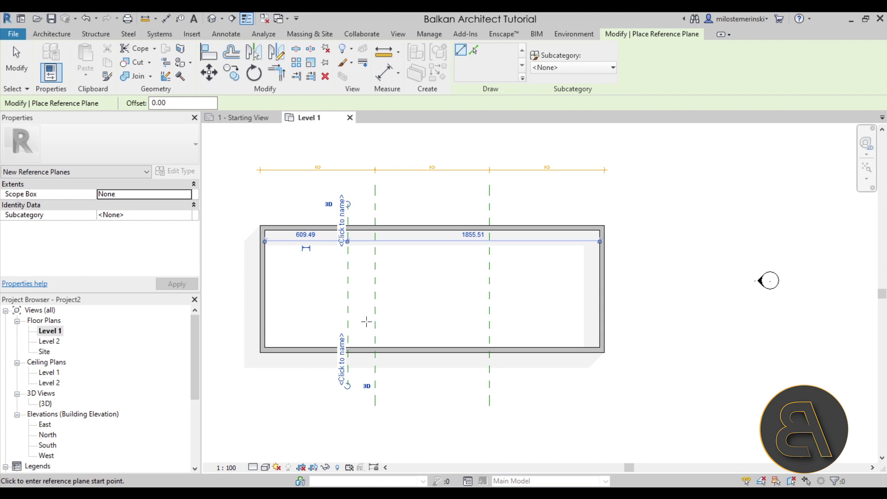
left_click(600, 242)
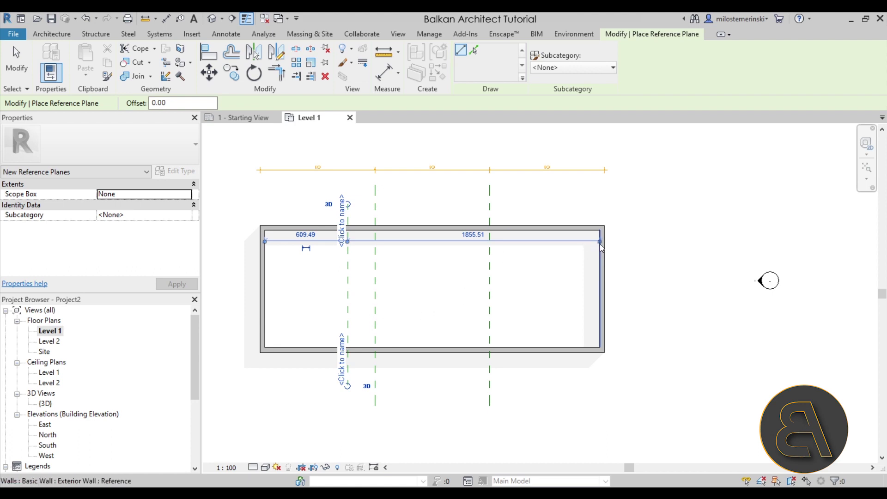
left_click(375, 277)
left_click(359, 233)
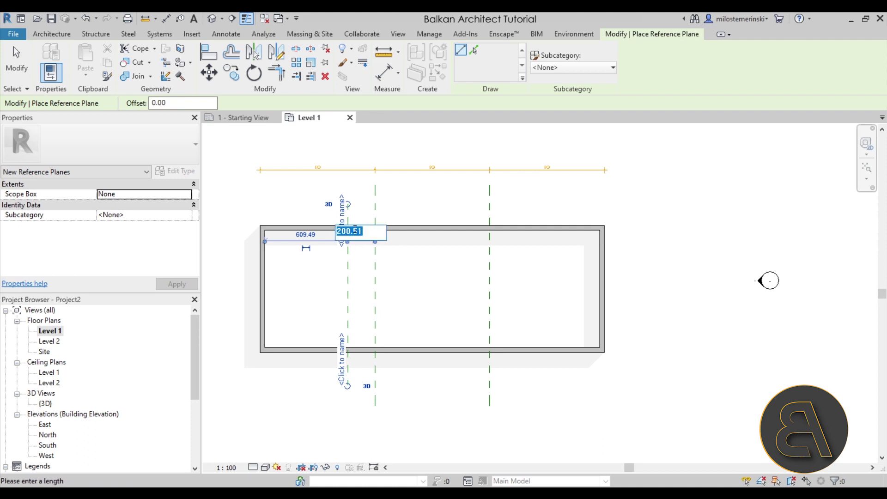
type("200")
key("Return")
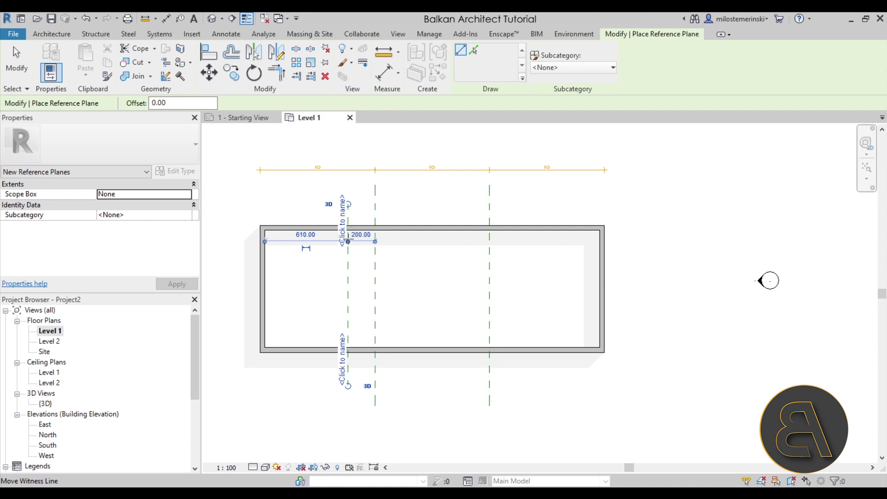
key("Escape")
key("Escape")
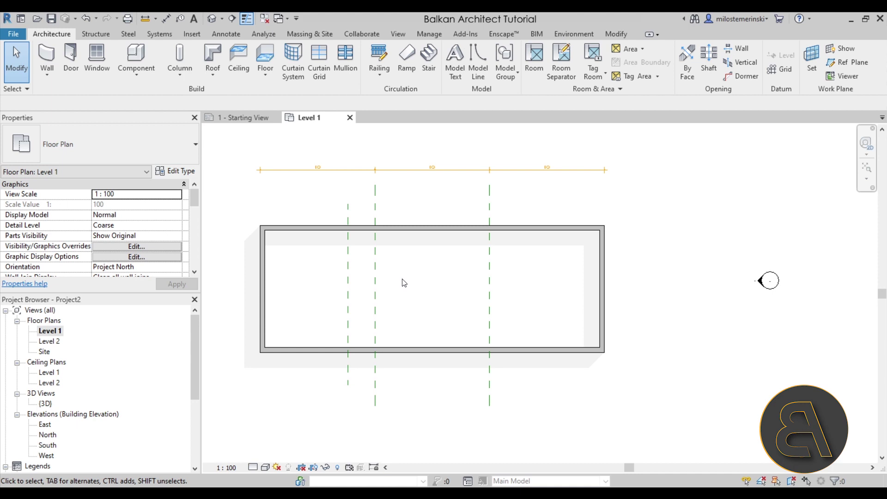
Step: On Level 2, sketch a rectangular roof footprint from the left end to the new plane
left_click(51, 342)
double_click(55, 345)
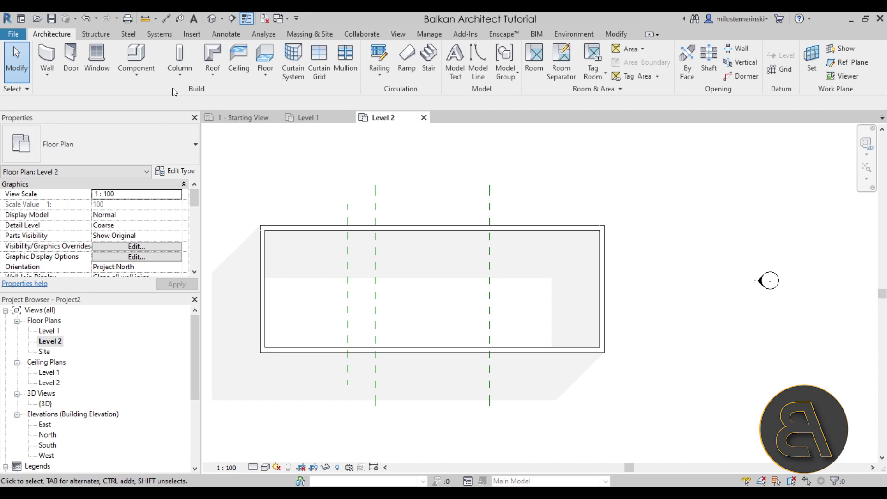
left_click(214, 54)
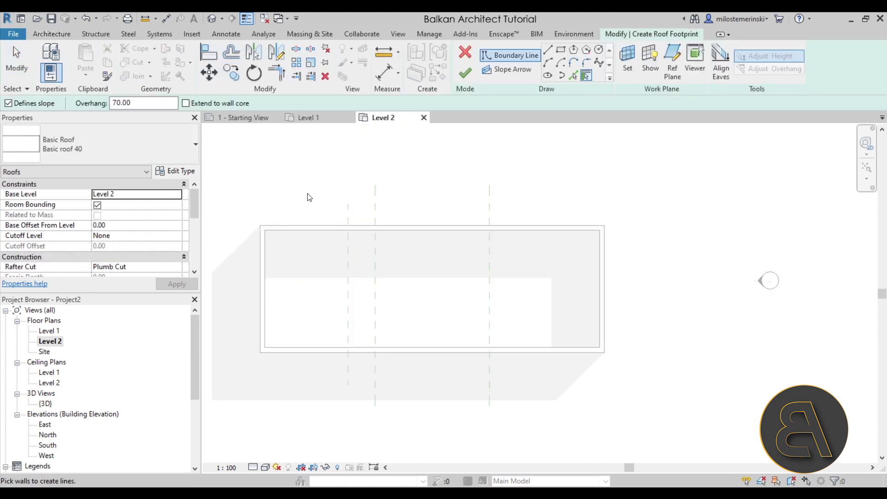
left_click(560, 50)
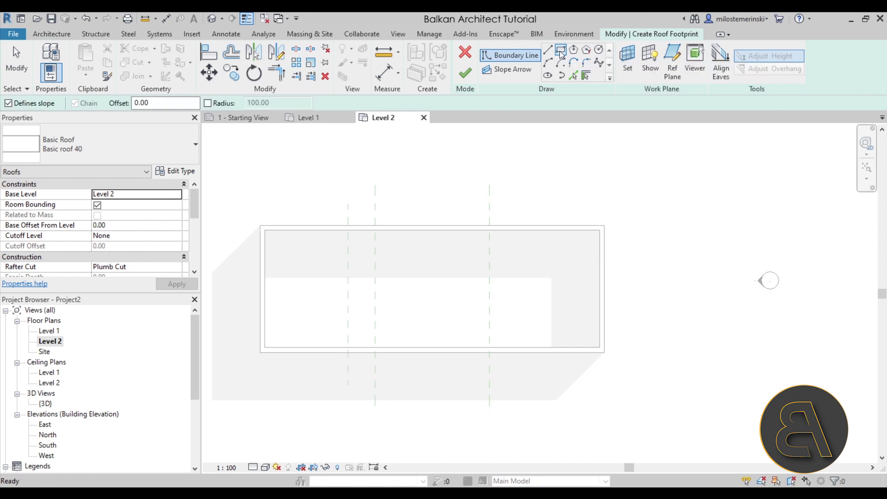
left_click(261, 225)
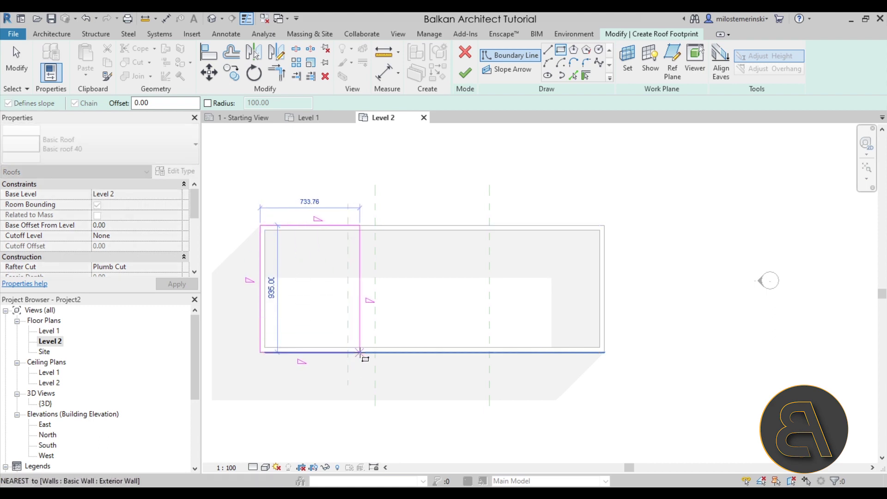
left_click(360, 352)
scroll(336, 241, "up", 2)
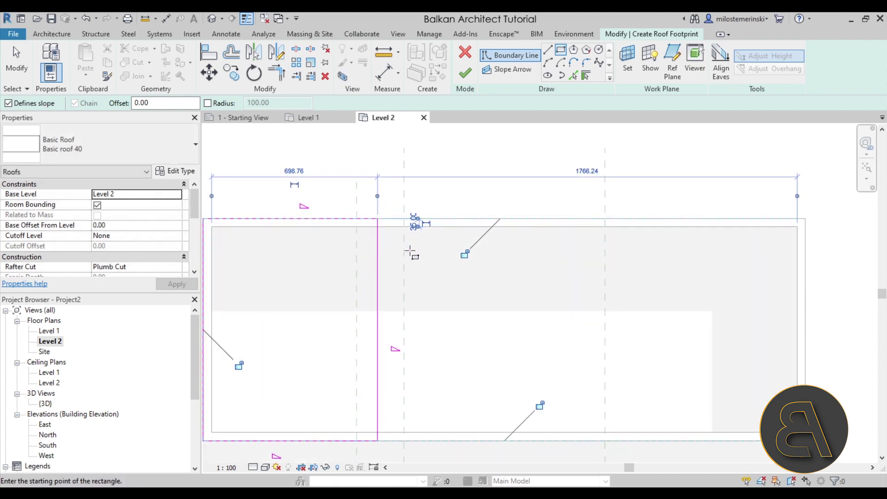
key("Escape")
key("Escape")
scroll(449, 260, "down", 2)
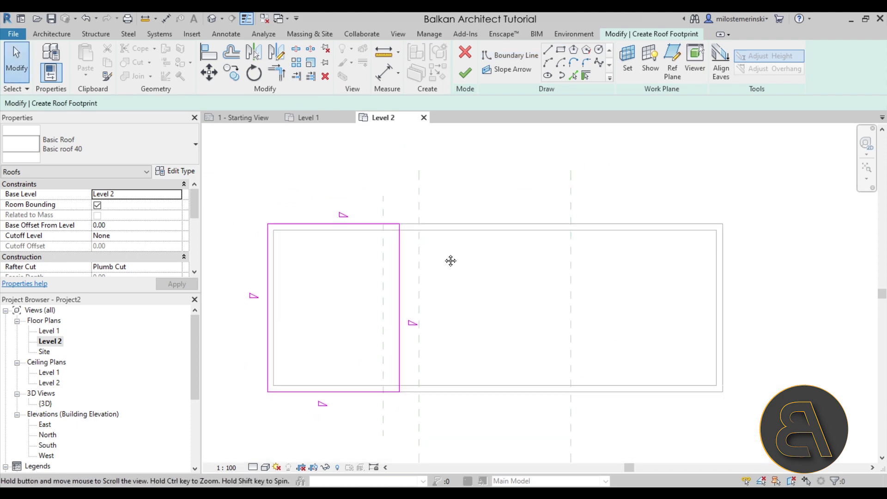
Step: Move the right roof boundary line to 70 from the reference plane
left_click(402, 259)
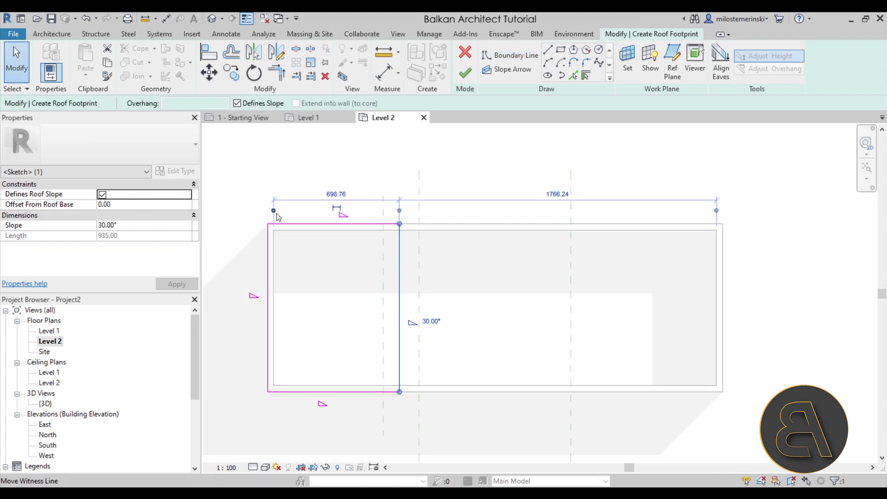
left_click_drag(347, 247, 382, 260)
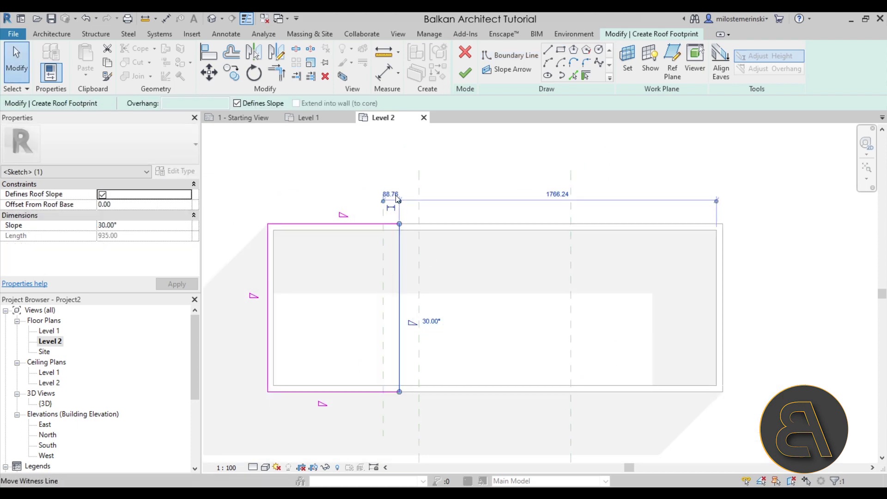
left_click(391, 191)
type("70")
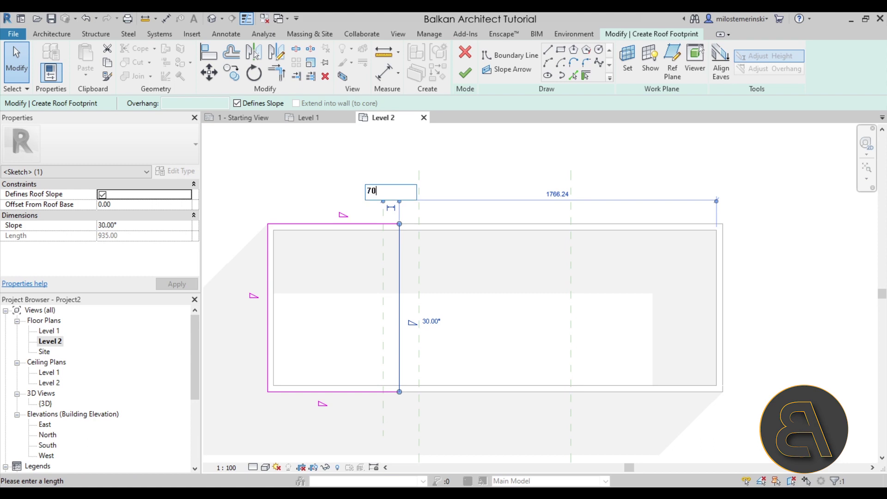
key("Return")
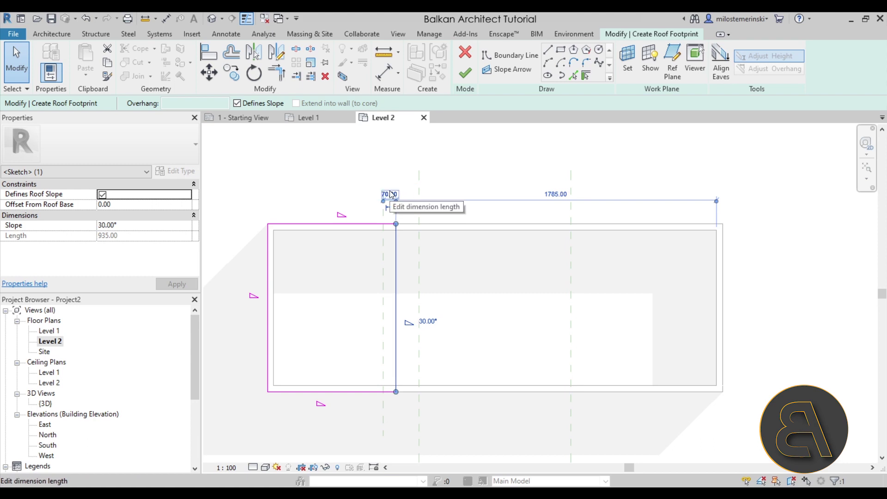
key("Escape")
scroll(428, 224, "down", 1)
middle_click_drag(387, 300, 391, 299)
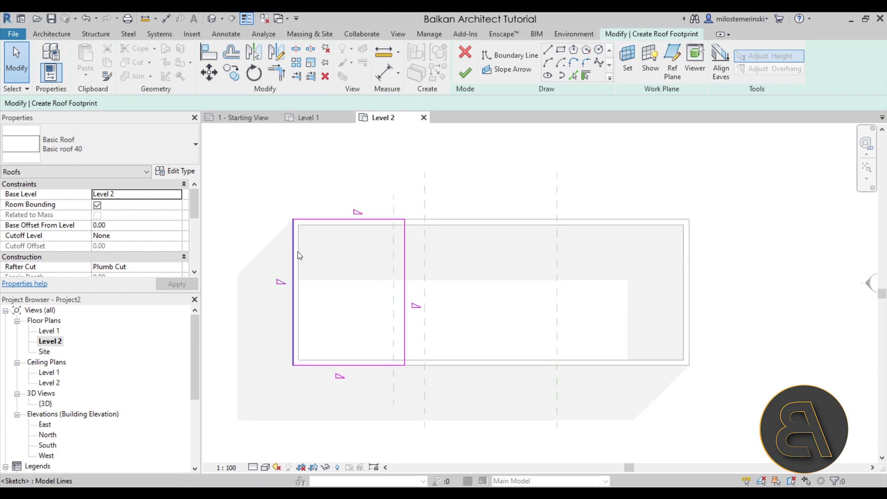
Step: Turn off Defines Slope on the top, right and bottom boundary lines
left_click(299, 255)
left_click(335, 265)
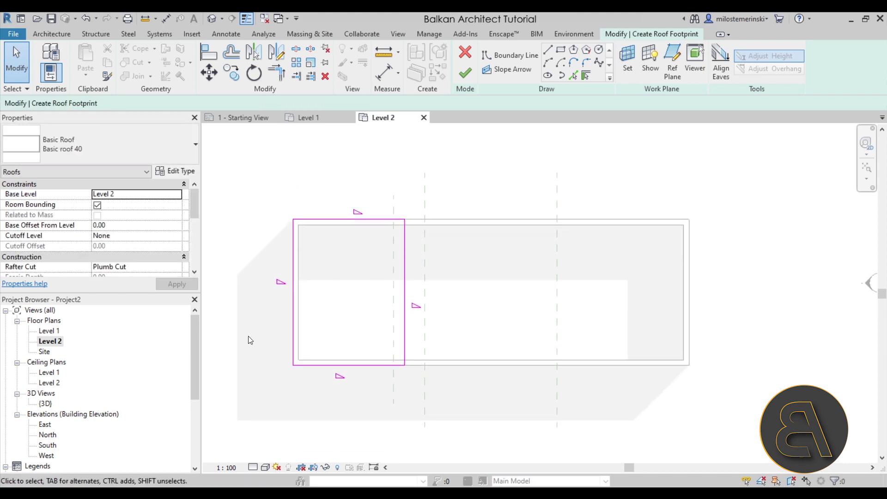
left_click_drag(467, 376, 340, 197)
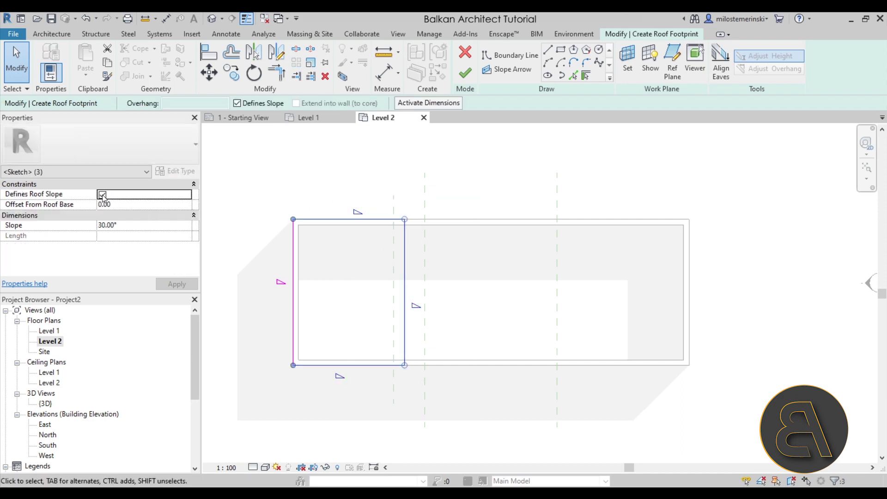
left_click(103, 195)
left_click(321, 194)
Step: Set the left edge's slope to 20° and finish the roof
left_click(293, 260)
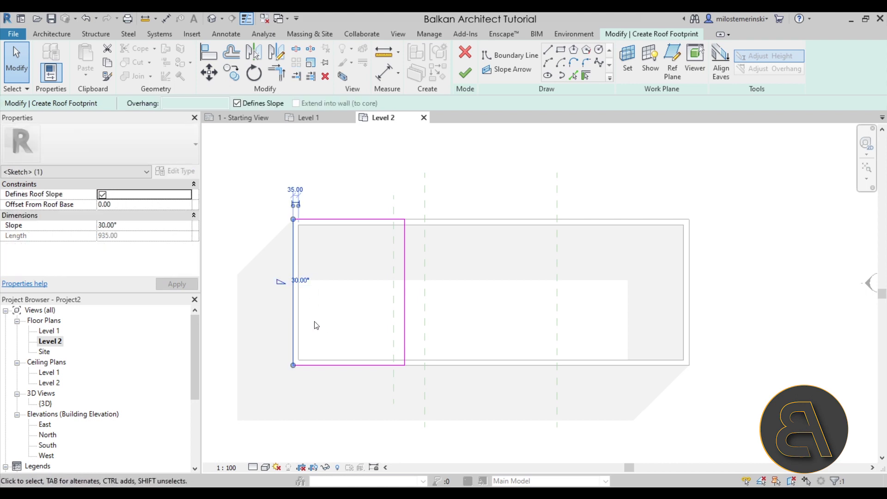
left_click(298, 326)
left_click(294, 319)
left_click(303, 280)
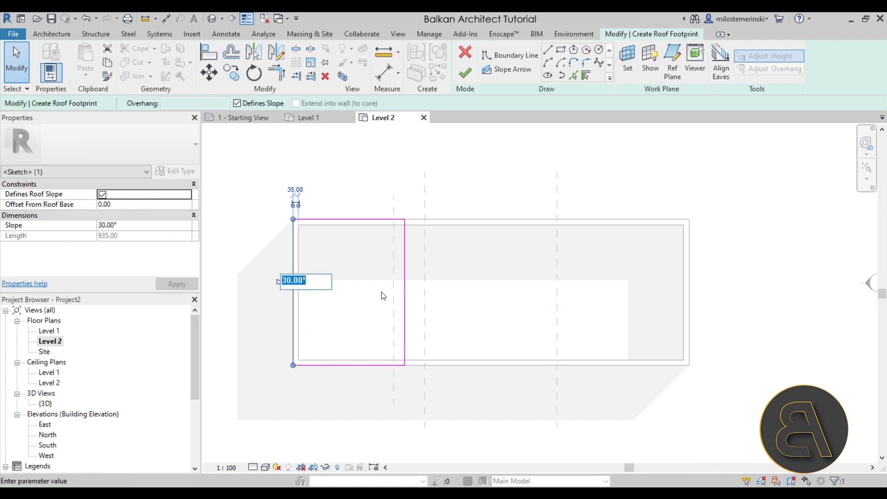
type("20")
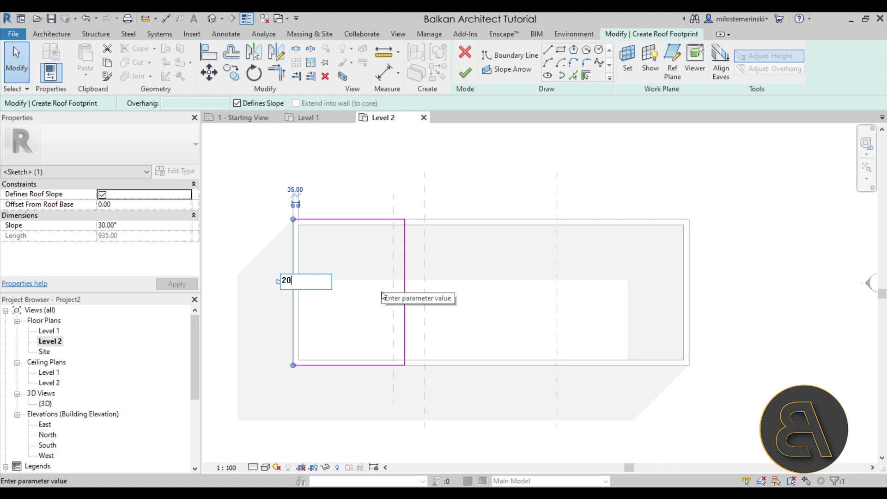
key("Return")
left_click(465, 74)
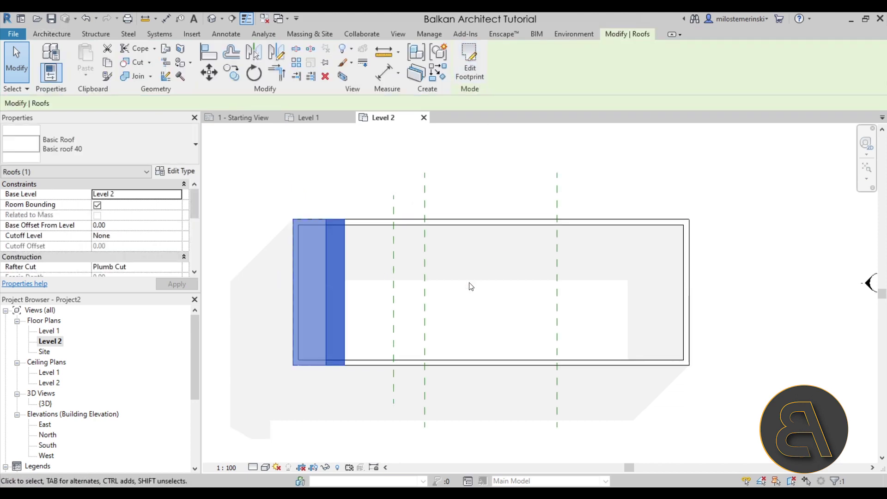
left_click(471, 287)
left_click(343, 298)
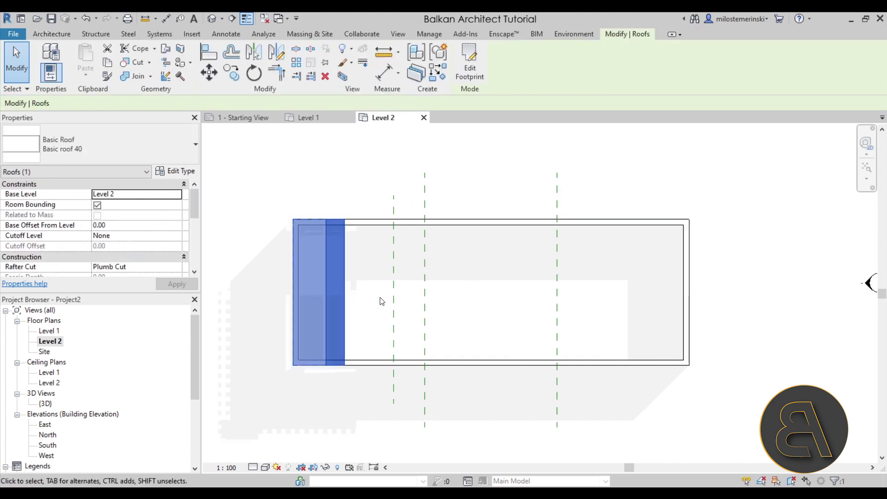
left_click(493, 301)
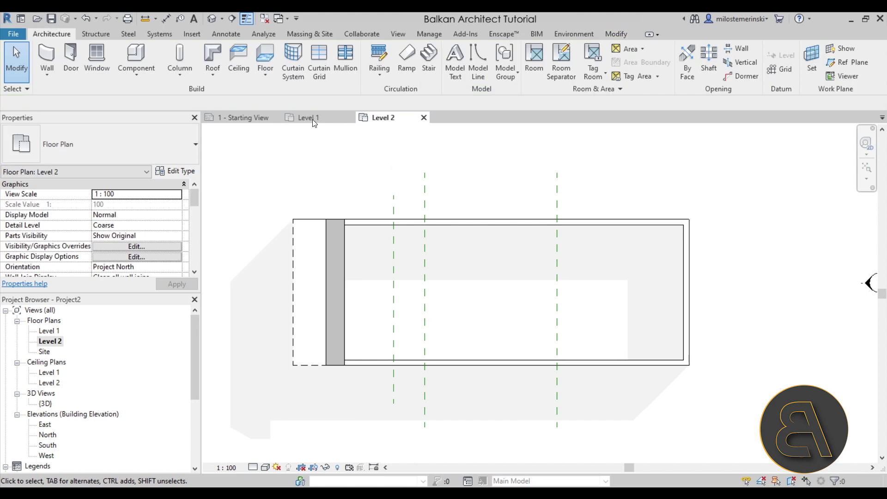
left_click(213, 19)
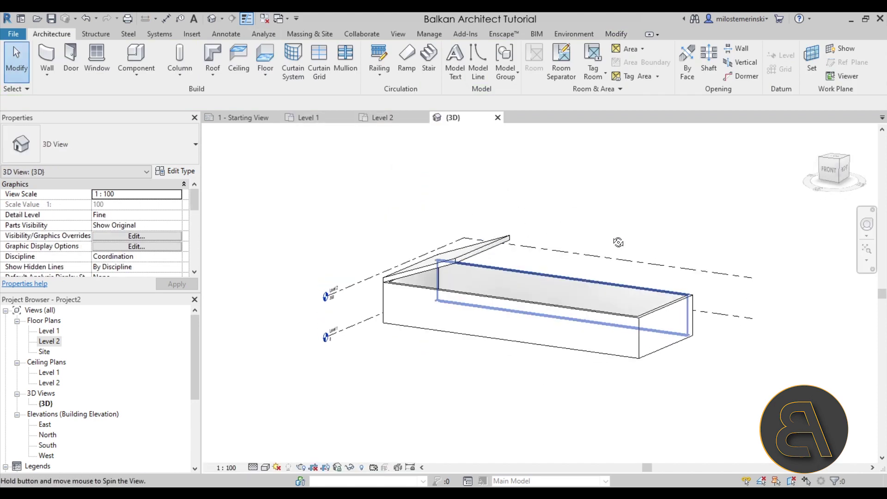
middle_click_drag(619, 242, 469, 368, "shift")
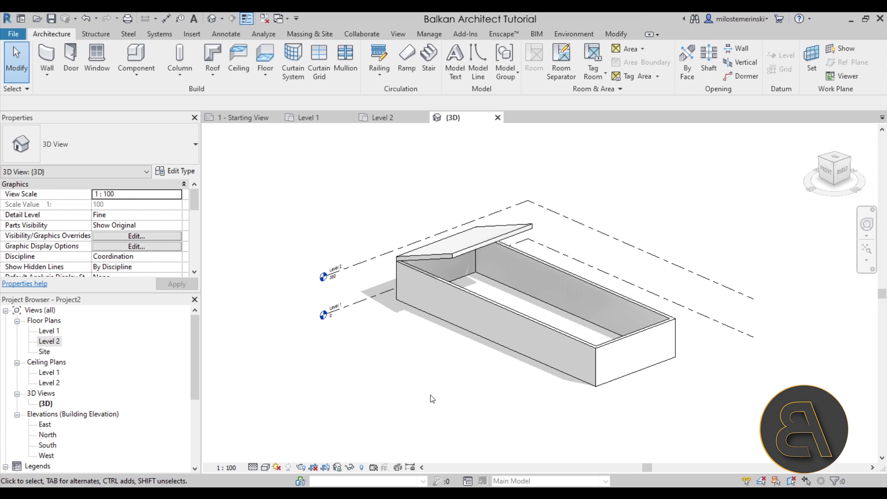
middle_click_drag(433, 411, 448, 404, "shift")
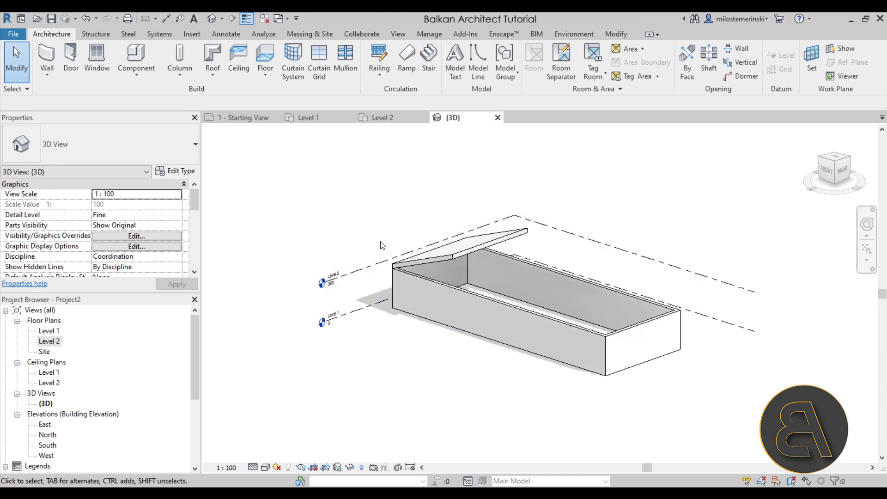
left_click(389, 118)
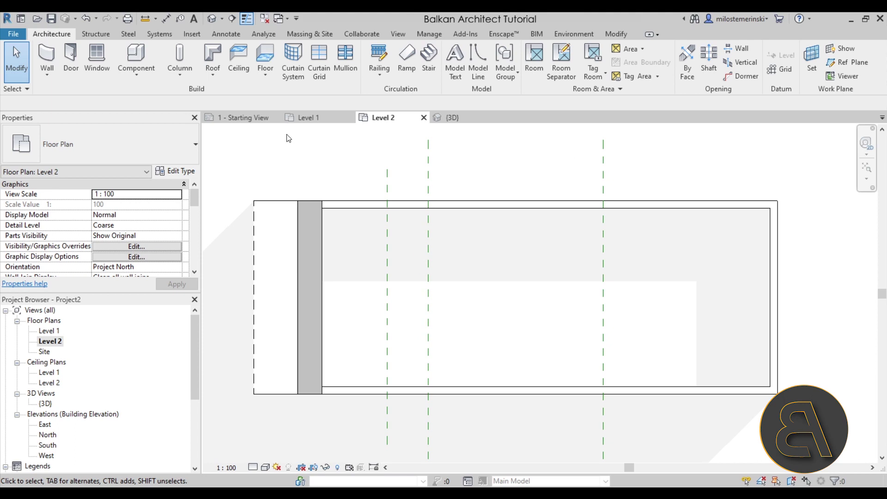
Step: Sketch a Sloped Glazing roof footprint as a narrow 200-wide rectangle beside the first roof
left_click(210, 54)
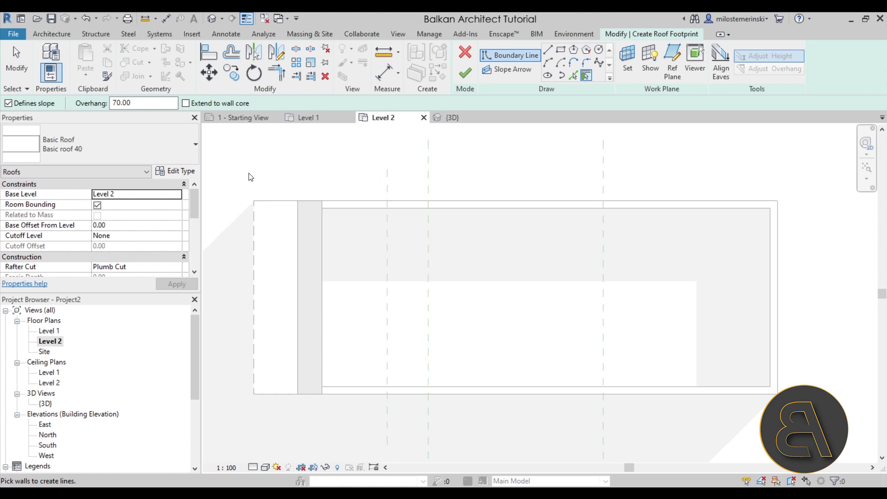
left_click(157, 157)
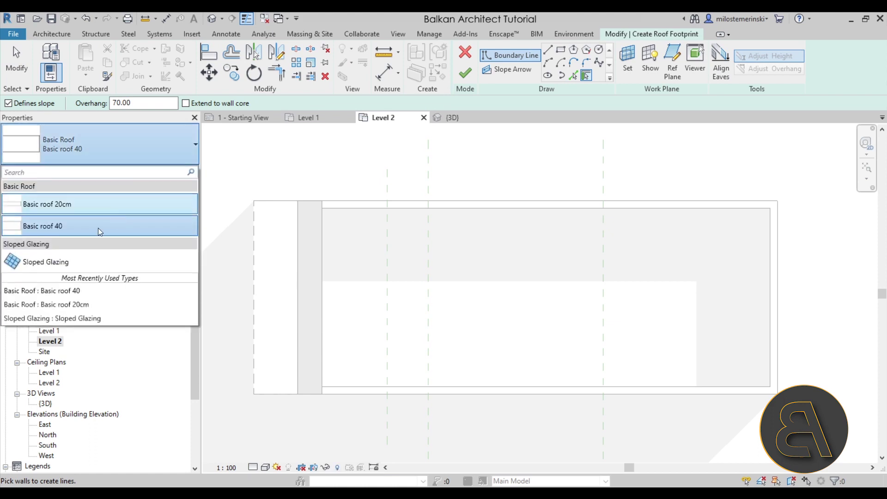
left_click(40, 264)
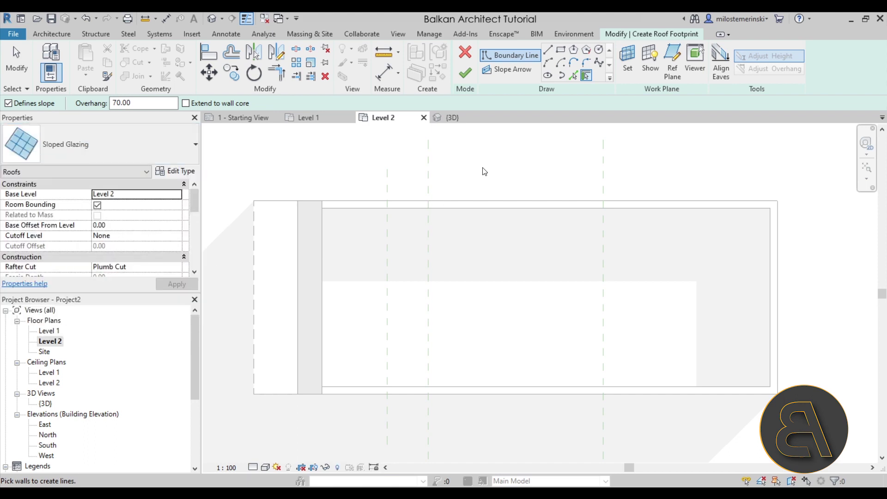
left_click(561, 63)
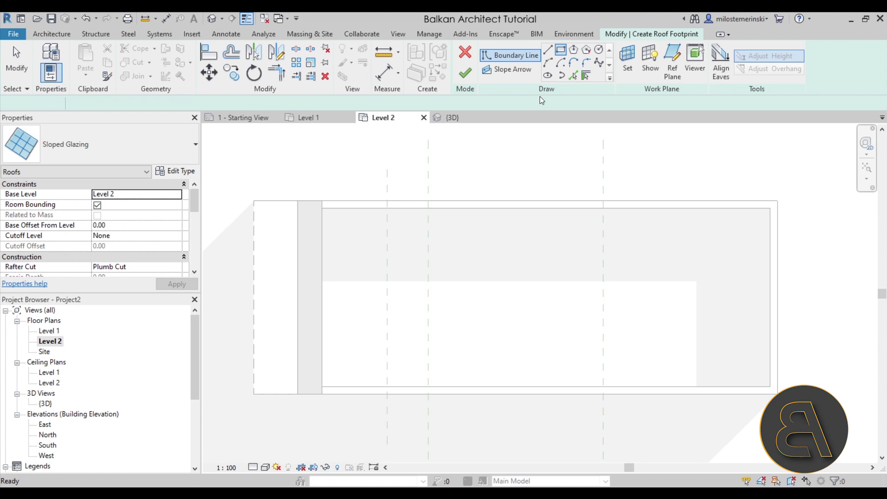
left_click(389, 200)
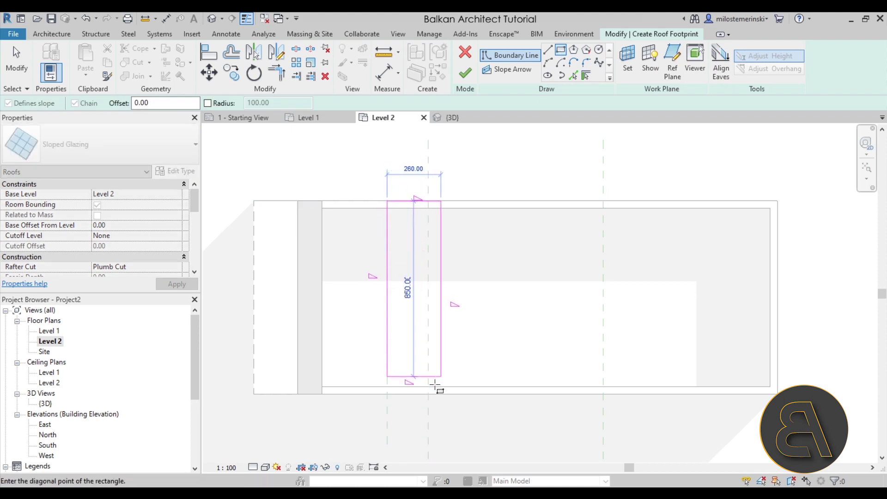
left_click(429, 394)
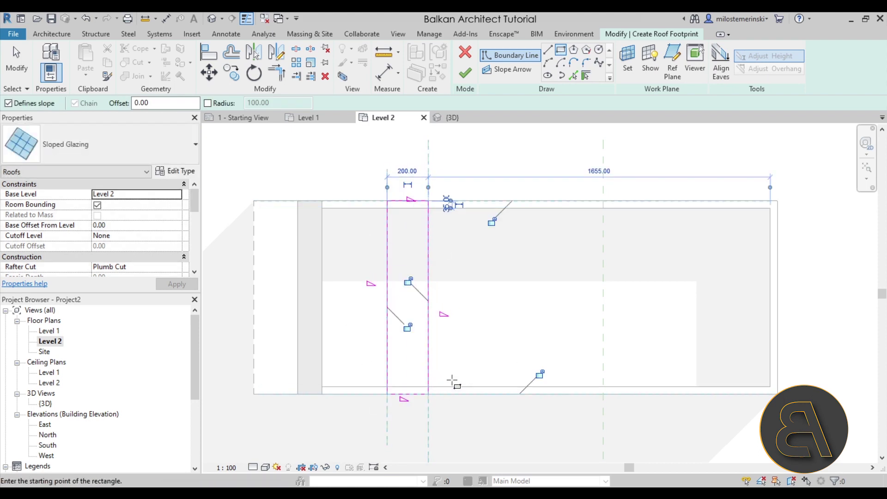
key("Escape")
key("Escape")
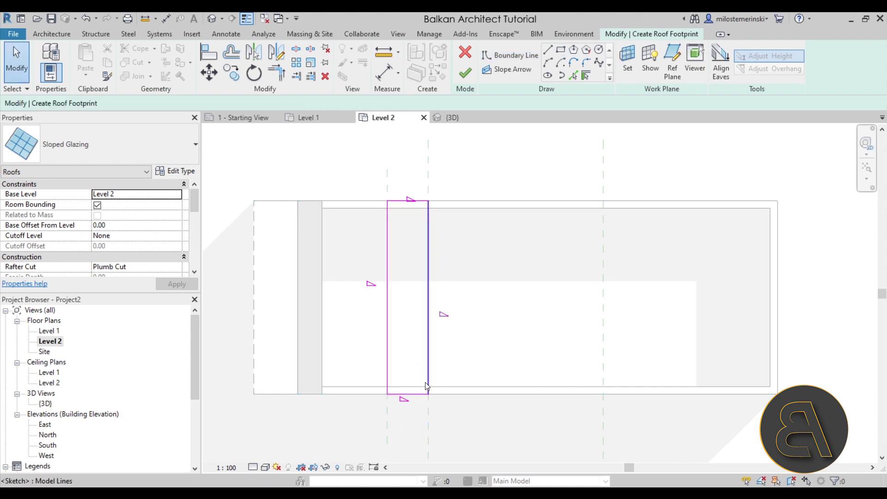
Step: Turn off Defines Slope on all four lines, add a slope arrow rising 300, and finish
left_click_drag(509, 431, 362, 192)
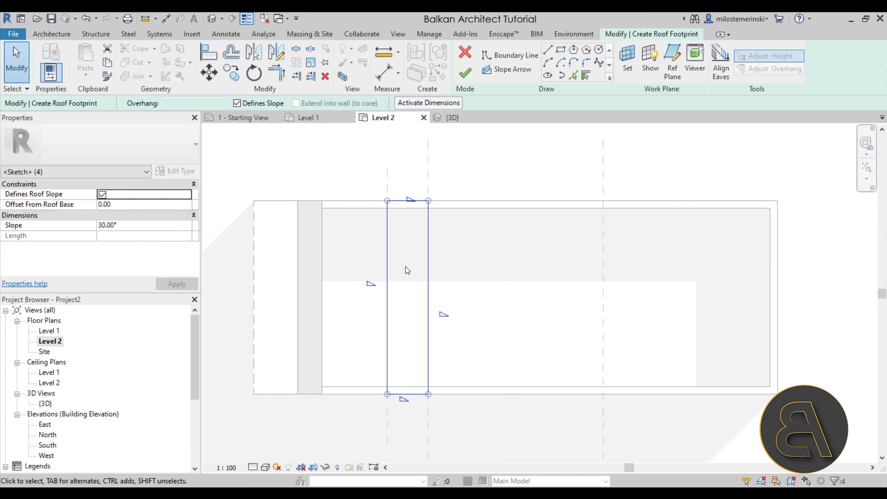
left_click(103, 194)
left_click(333, 183)
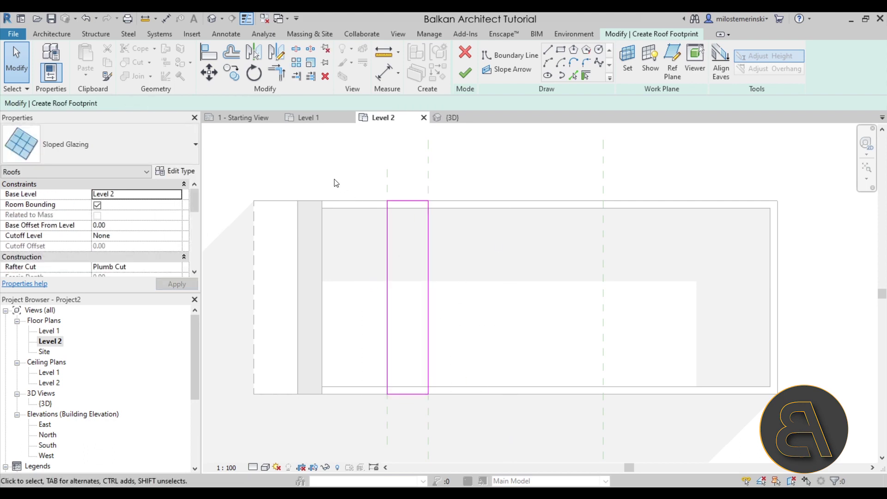
left_click(429, 257)
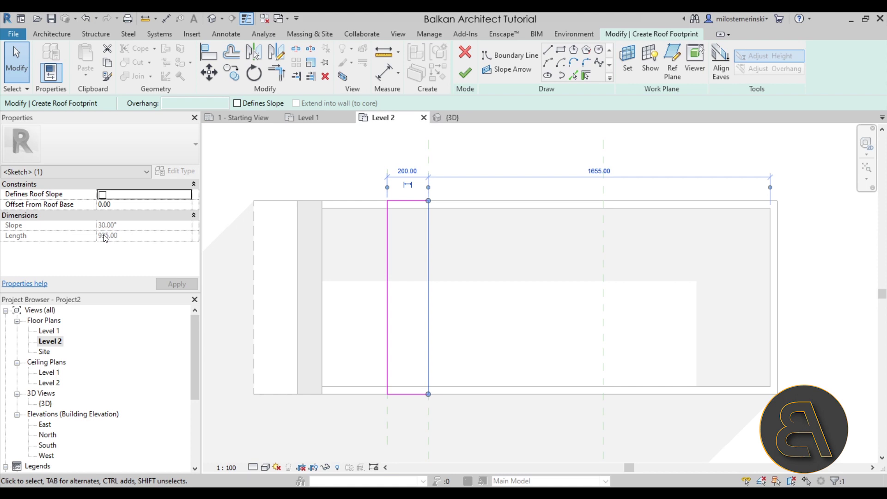
left_click(494, 244)
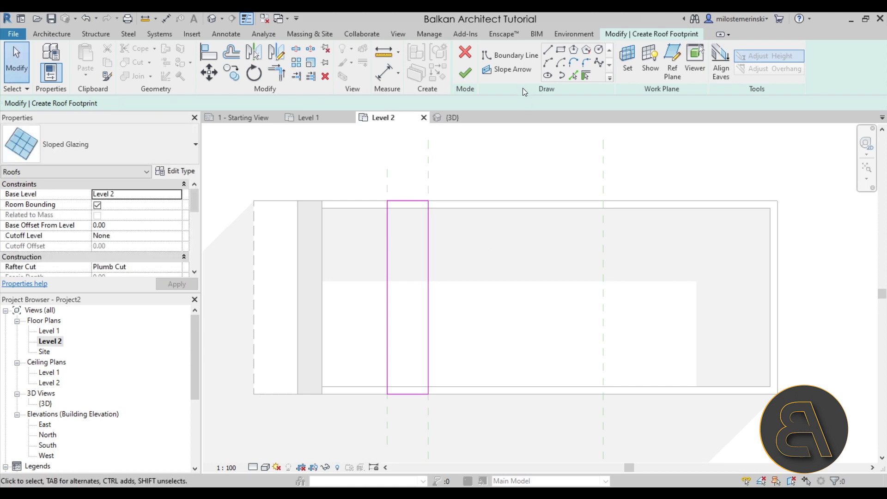
left_click(508, 70)
left_click(428, 298)
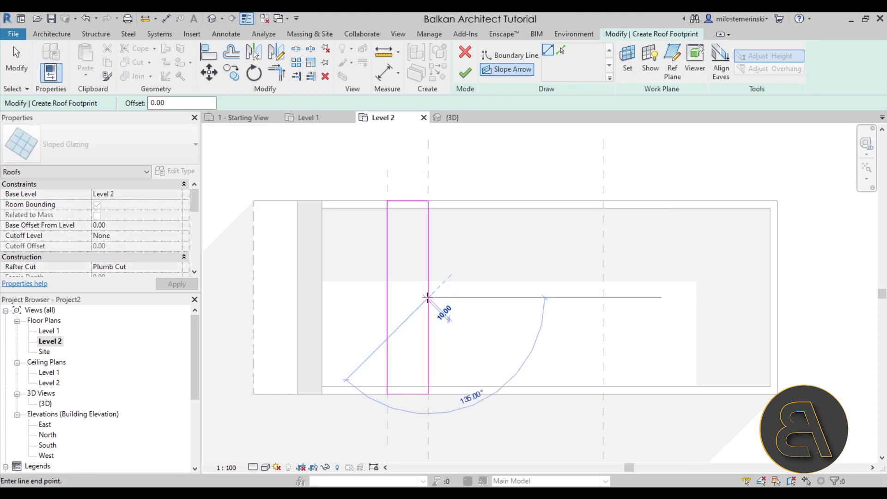
left_click(387, 298)
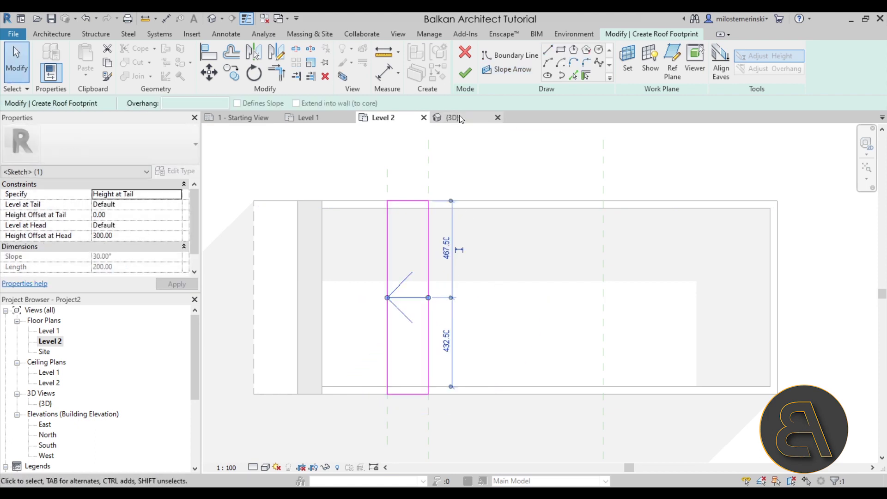
left_click(465, 72)
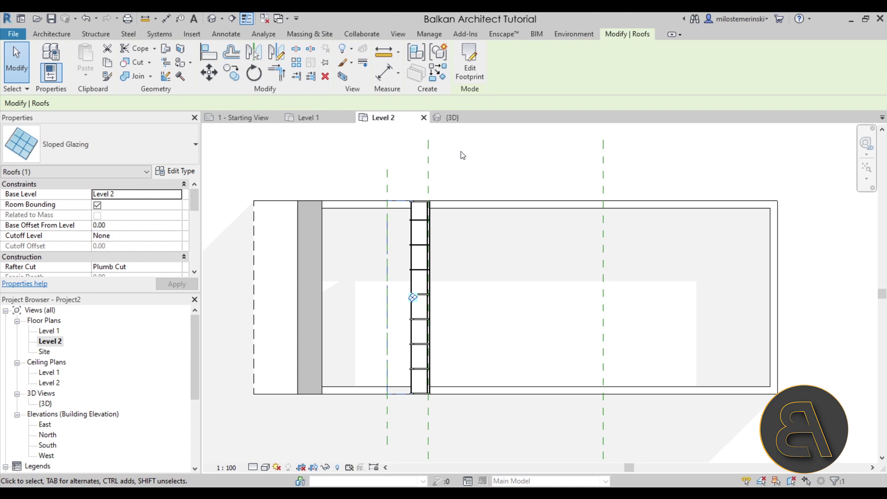
Step: Orbit and zoom the 3D view to inspect the glazing strip against the basic roof
left_click(452, 118)
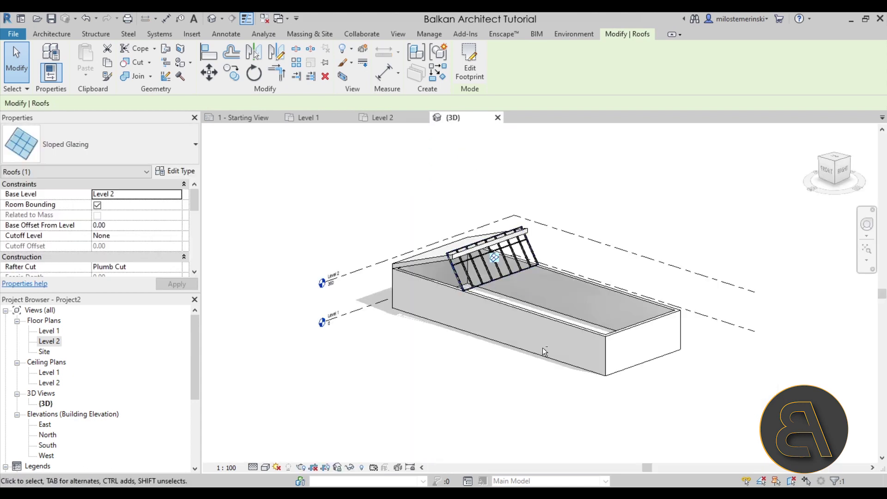
middle_click_drag(542, 348, 543, 258, "shift")
left_click(542, 257)
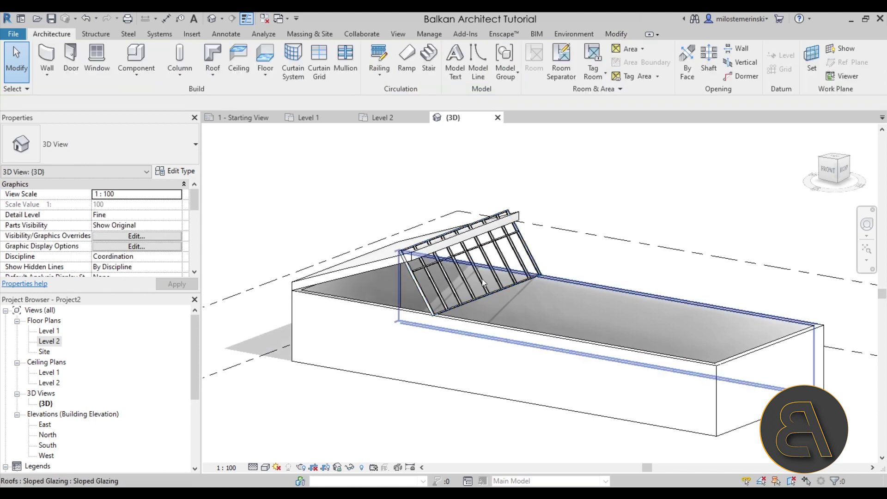
middle_click_drag(481, 279, 462, 273, "shift")
scroll(453, 263, "up", 5)
scroll(443, 250, "up", 2)
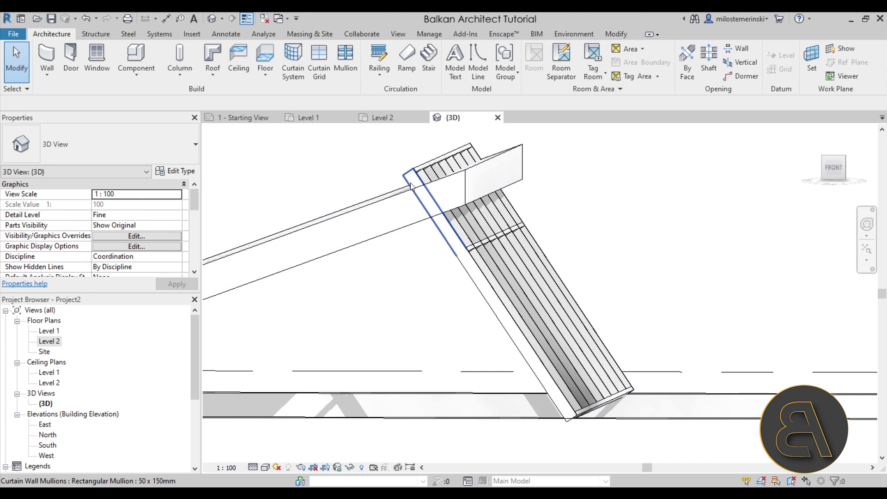
left_click(413, 223)
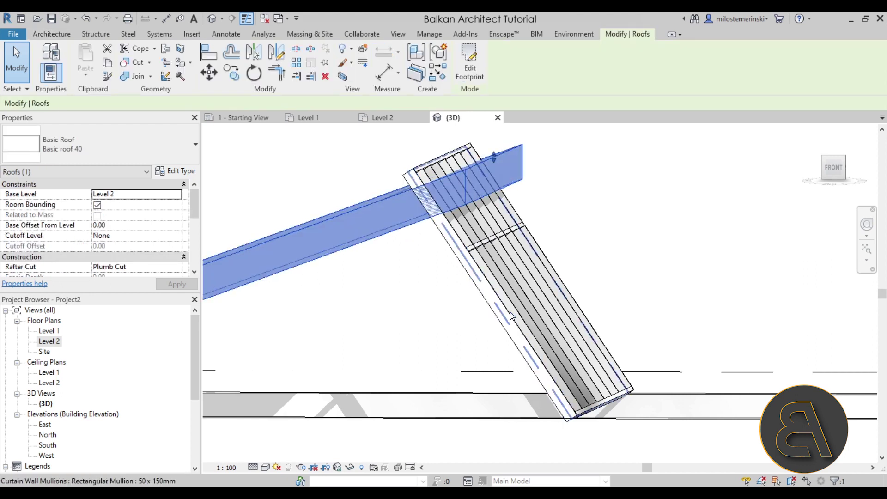
key("Escape")
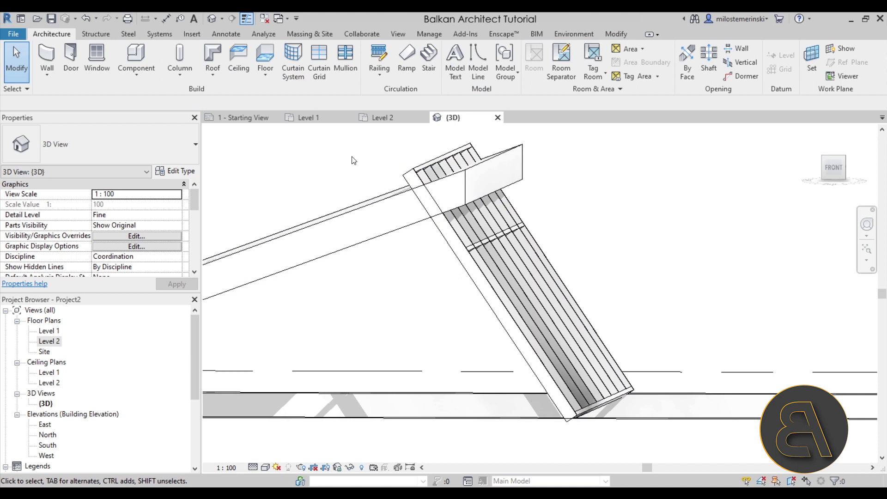
Step: In the South elevation, measure 234.76 from Level 2 to the glazing's top
double_click(50, 447)
scroll(402, 262, "up", 4)
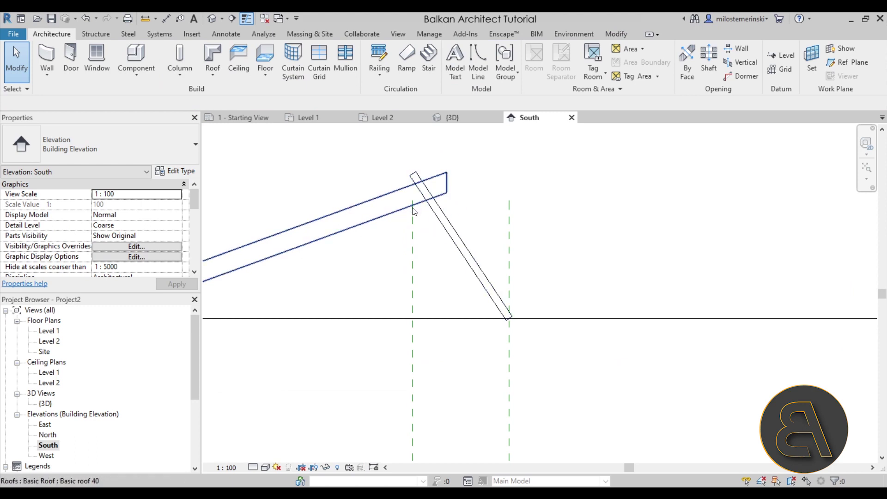
scroll(415, 213, "up", 1)
middle_click_drag(416, 218, 401, 252)
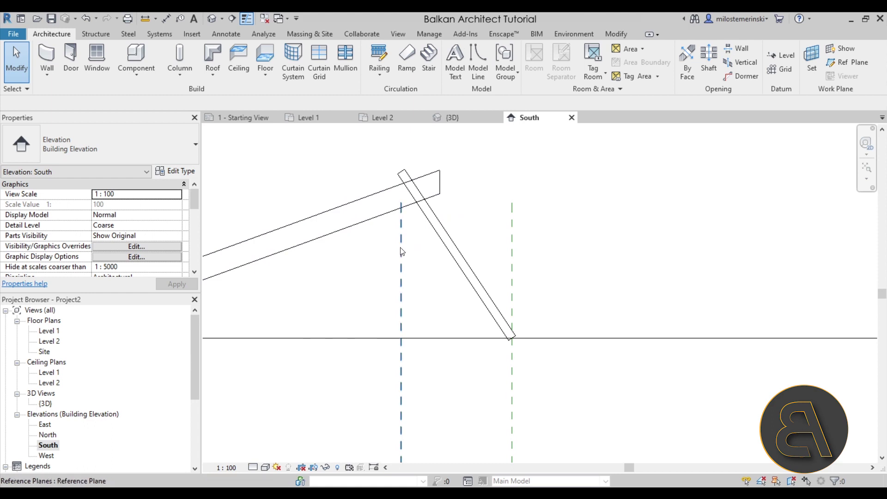
left_click(145, 19)
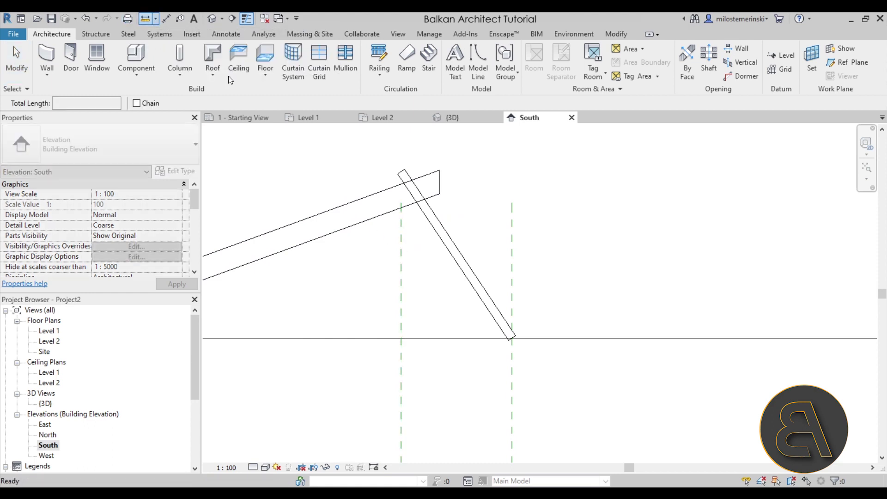
left_click(400, 338)
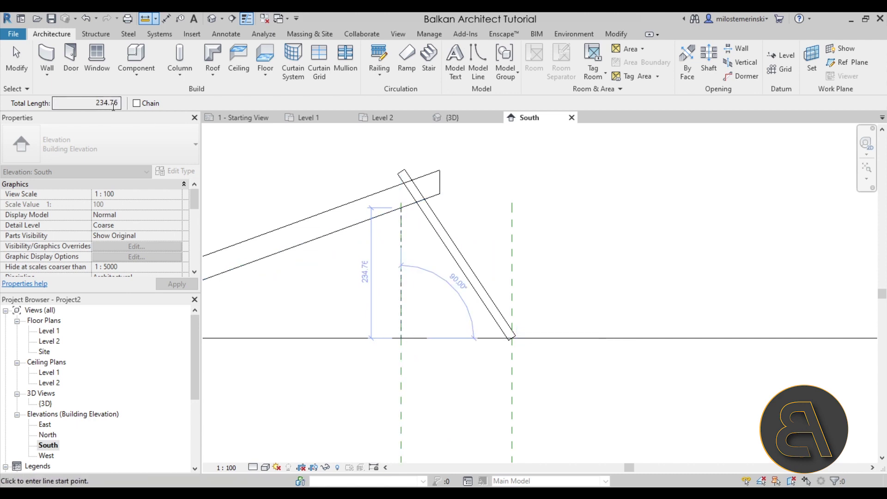
key("Escape")
key("Escape")
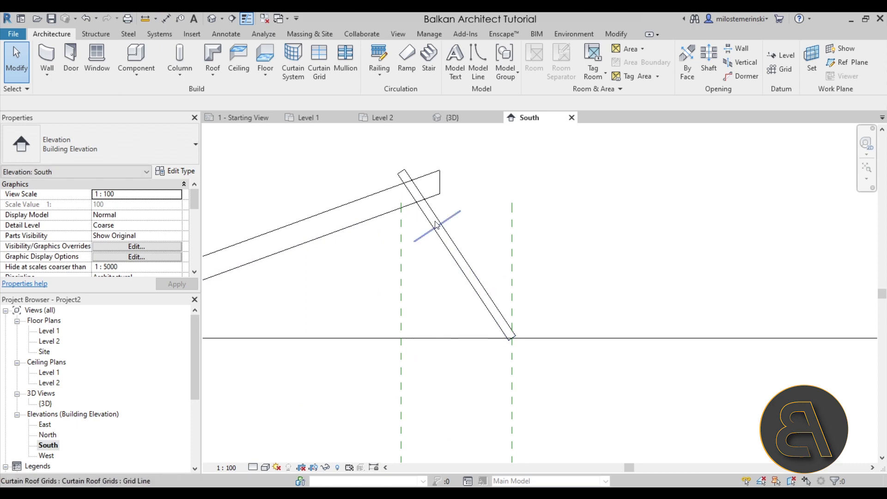
Step: Select the sloped glazing roof in the 3D view
left_click(452, 117)
middle_click_drag(446, 151, 680, 228, "shift")
left_click(654, 239)
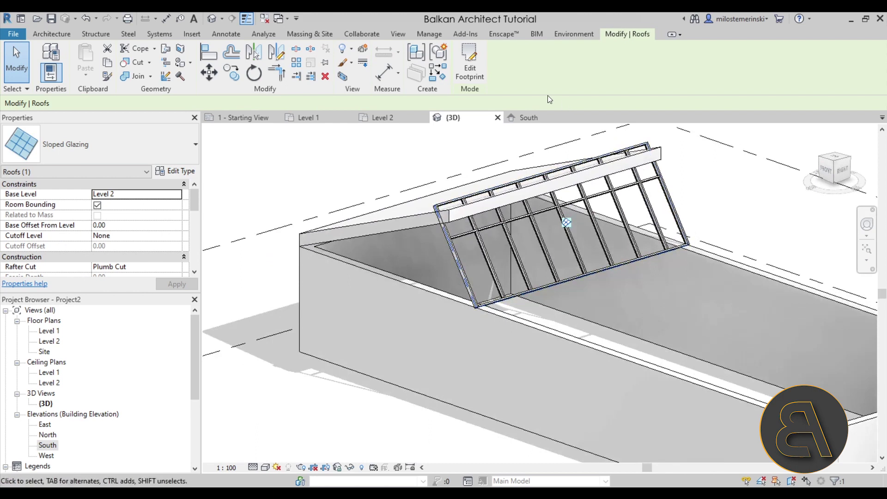
Step: Set the glazing slope arrow's Height Offset at Head to 234.76 and finish the footprint
left_click(473, 78)
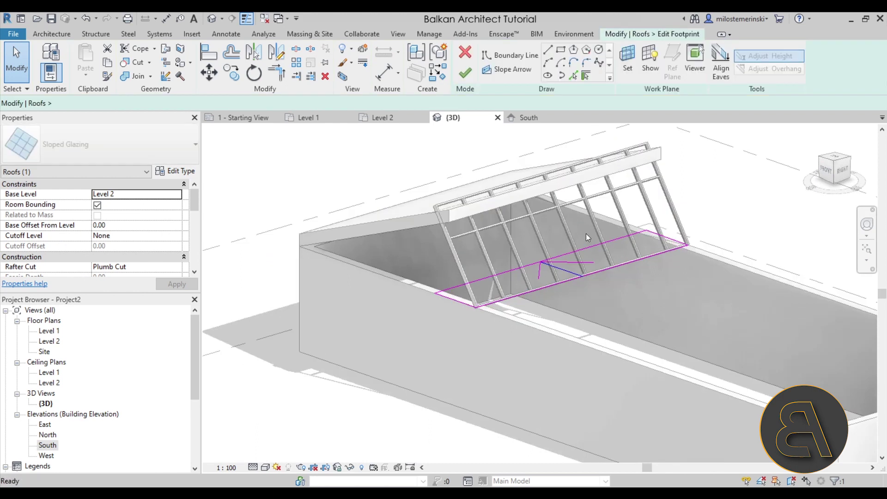
left_click(563, 272)
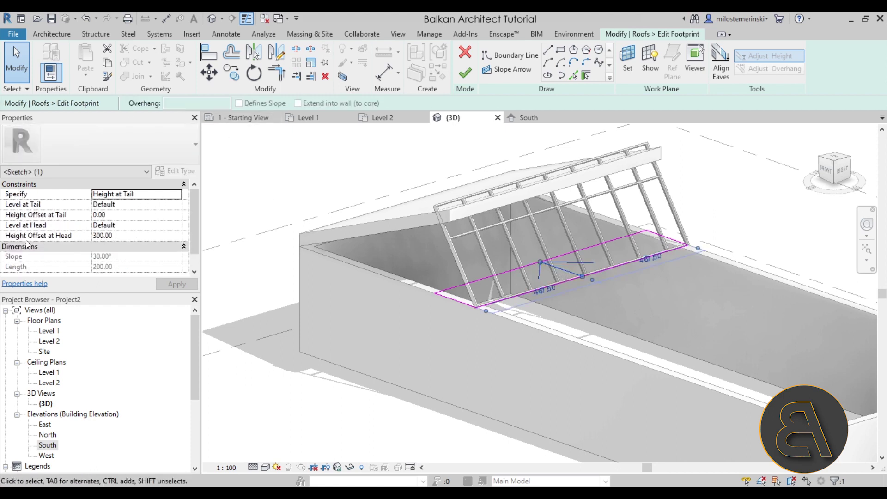
left_click(143, 236)
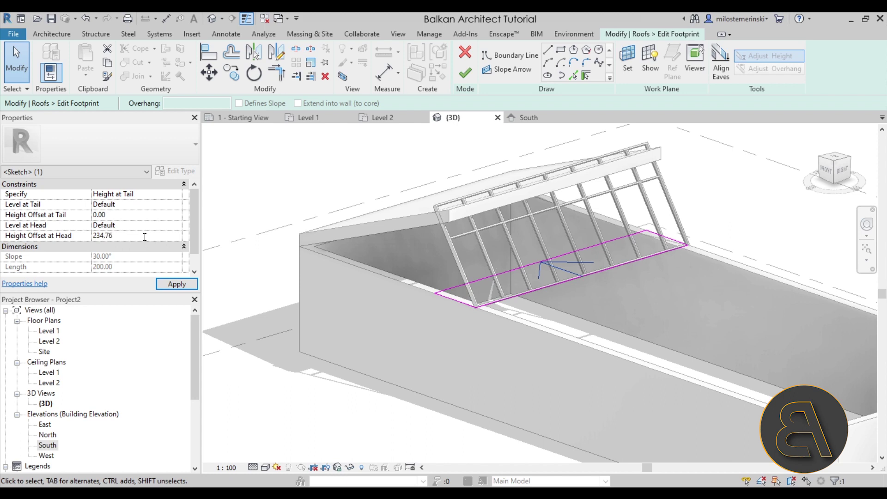
left_click(170, 285)
left_click(465, 73)
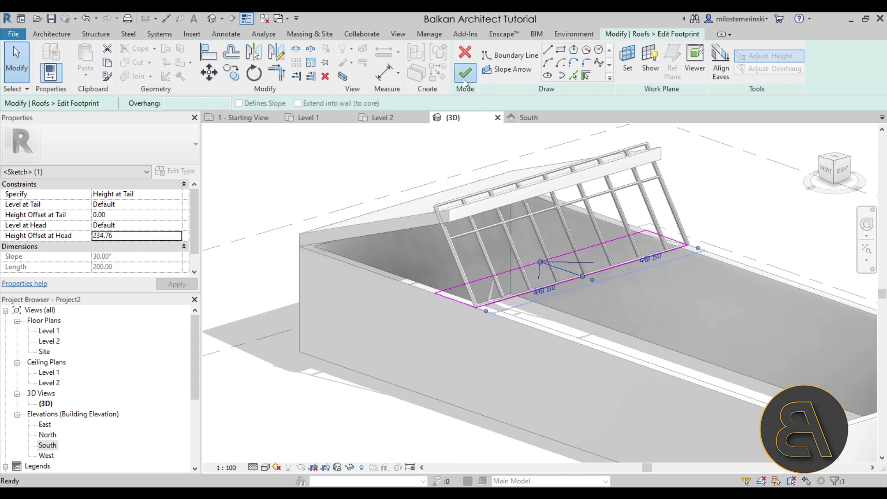
middle_click_drag(563, 230, 478, 247, "shift")
scroll(525, 227, "up", 2)
Step: Move the sloped glazing's upper horizontal grid line down to a 180.00 spacing
scroll(524, 227, "down", 4)
key("Escape")
left_click(485, 257)
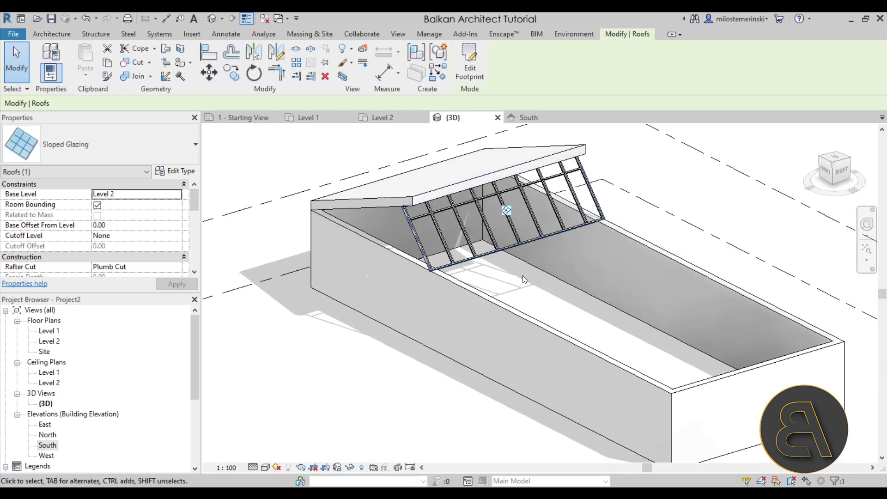
middle_click_drag(523, 276, 519, 278, "shift")
scroll(470, 215, "up", 4)
key("Escape")
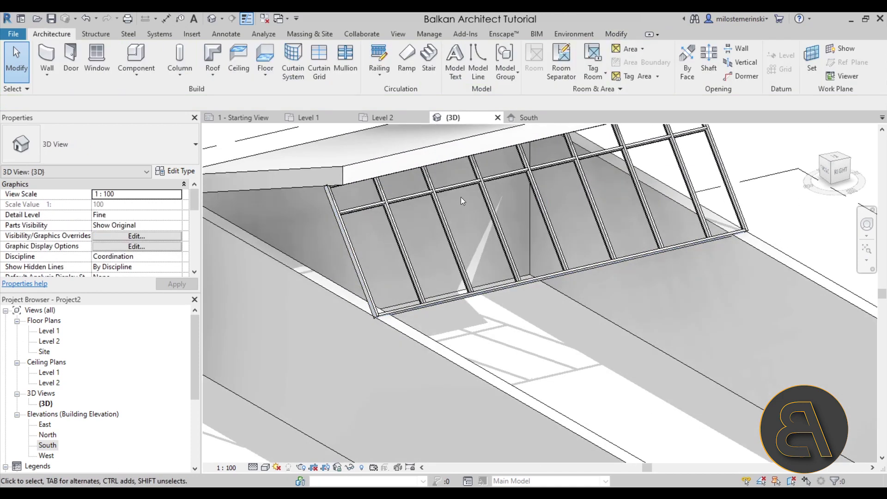
key("Tab")
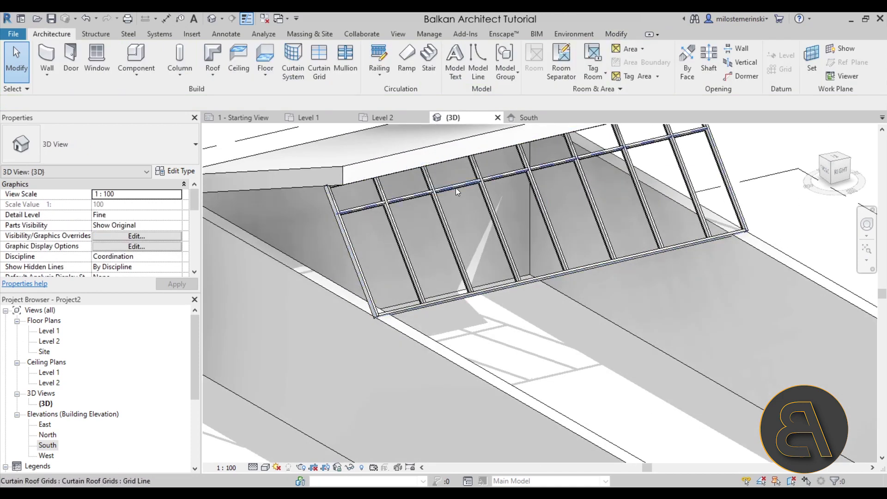
left_click(456, 187)
scroll(508, 188, "down", 3)
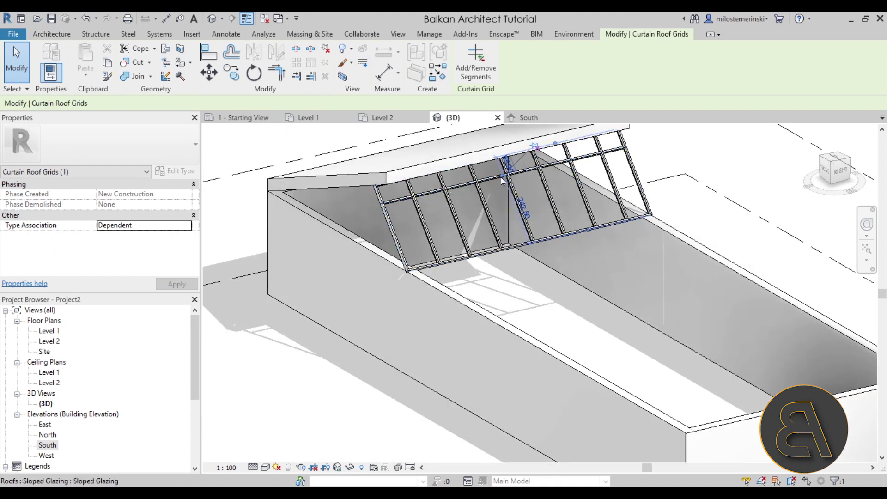
left_click_drag(485, 180, 493, 197)
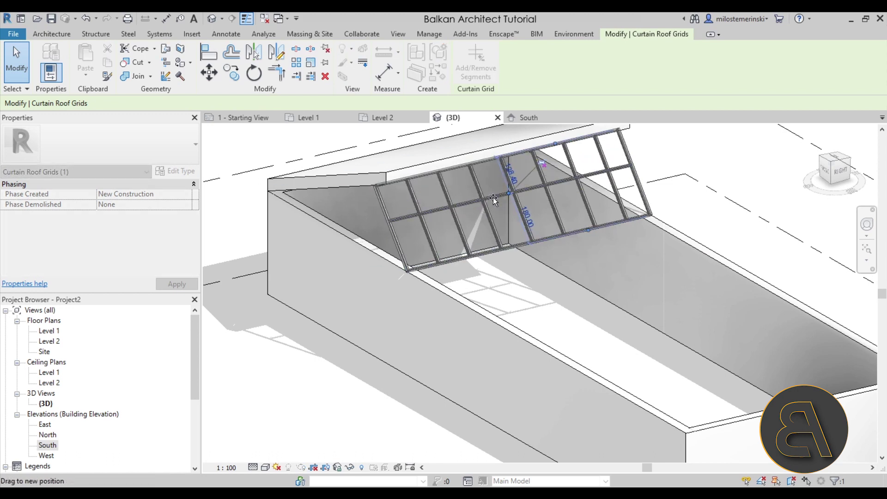
key("Escape")
middle_click_drag(541, 255, 669, 214, "shift")
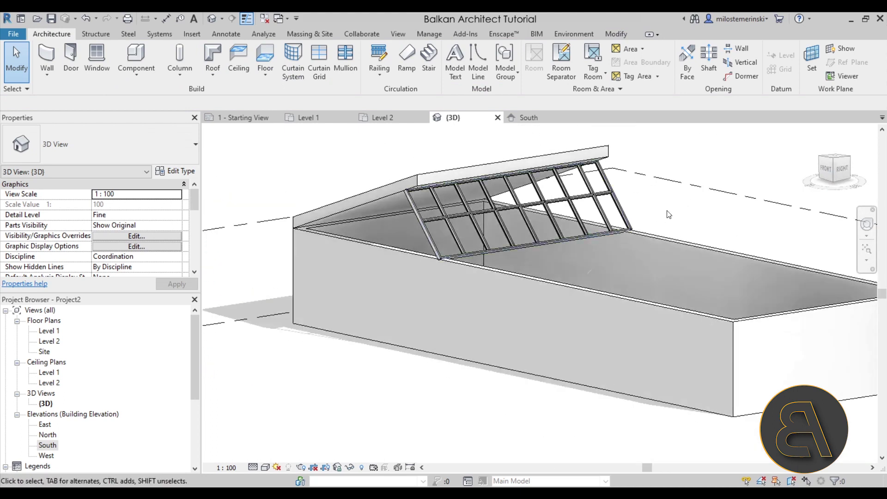
Step: Select the sloped glazing and the basic roof together, then switch to the Level 2 plan
left_click(626, 212)
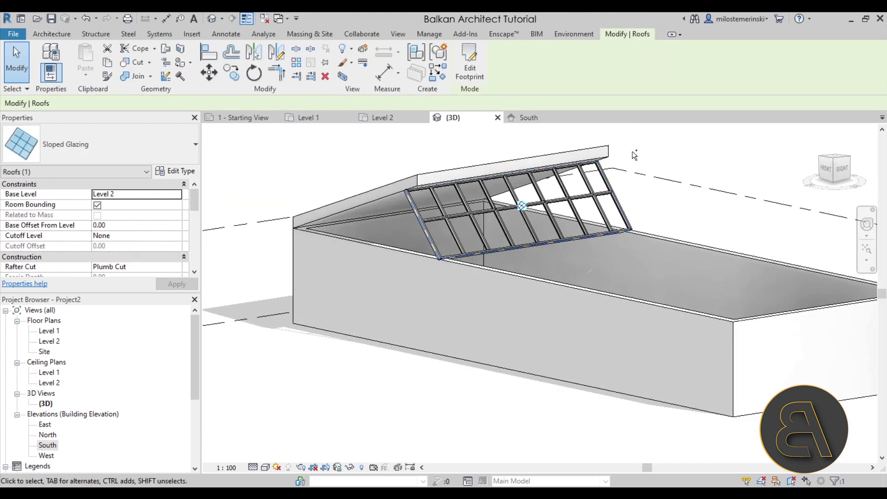
left_click(611, 145, "ctrl")
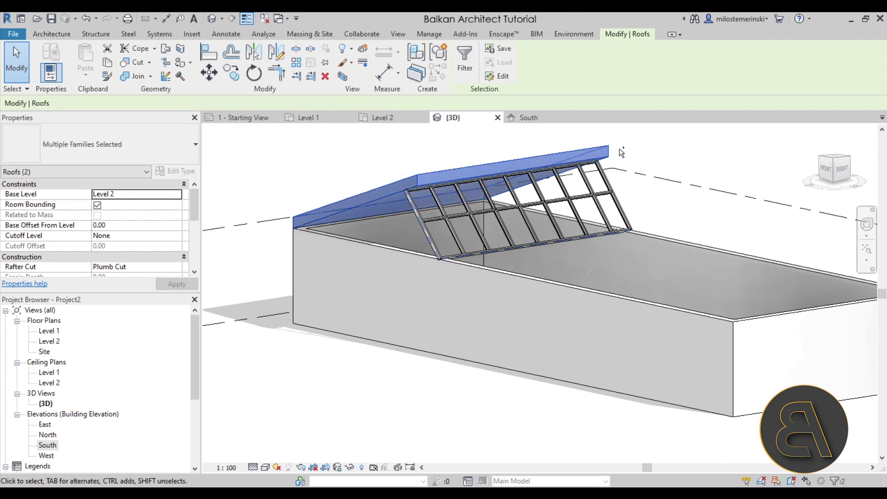
left_click(401, 120)
scroll(454, 180, "down", 3)
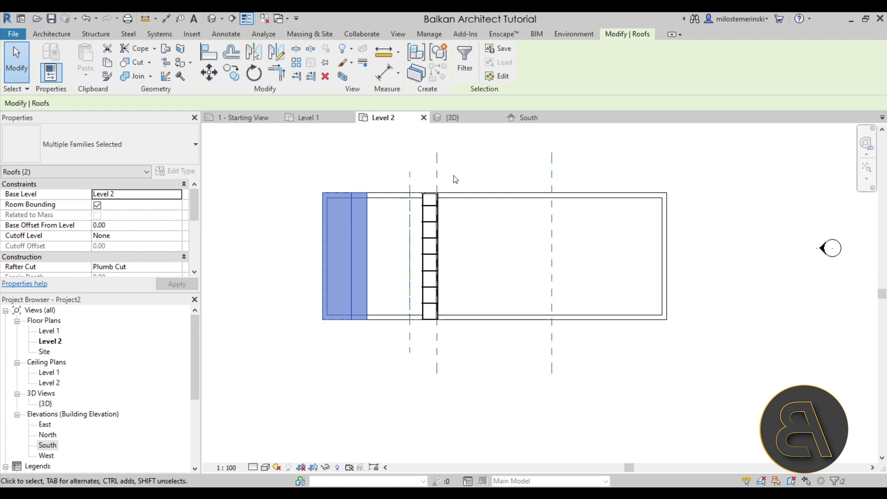
Step: Copy both roofs with Multiple checked from the roof corner to the next wall/reference plane intersection
left_click(234, 74)
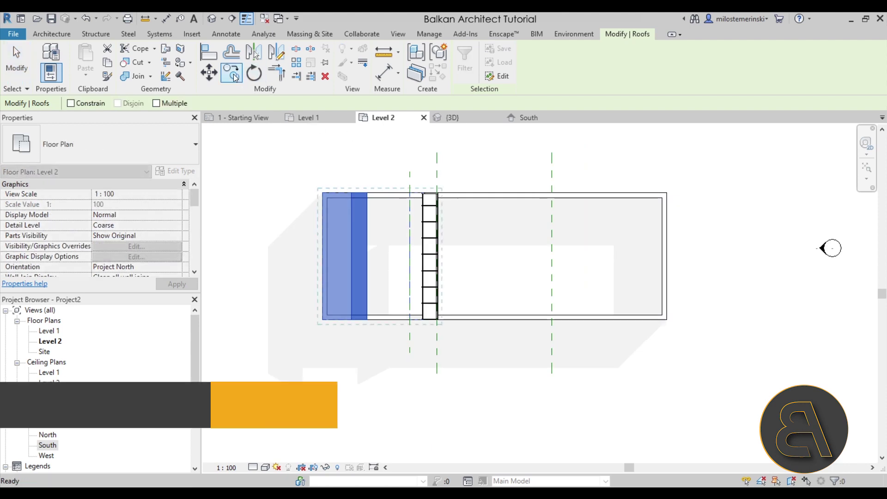
left_click(178, 105)
scroll(325, 195, "up", 4)
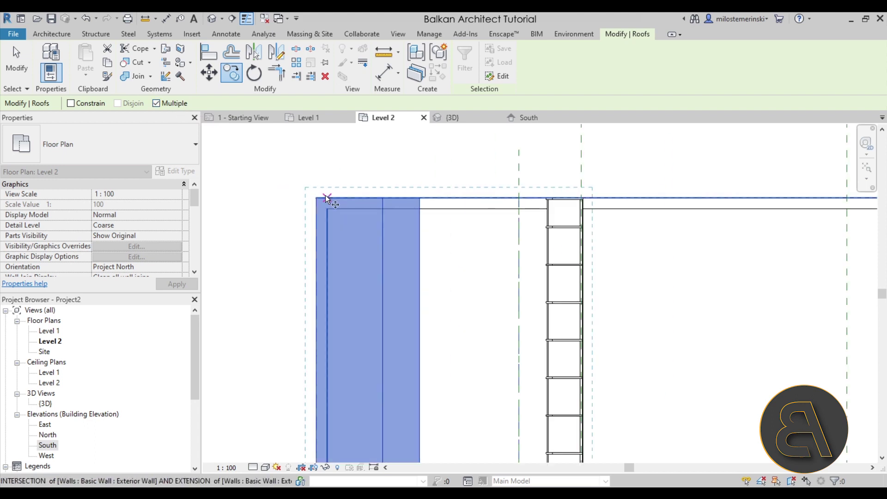
left_click(317, 198)
scroll(578, 208, "up", 3)
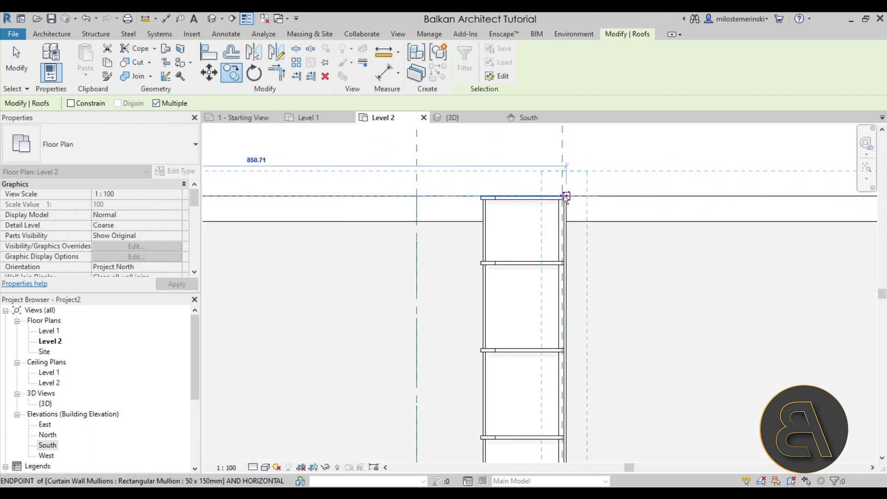
scroll(565, 197, "up", 3)
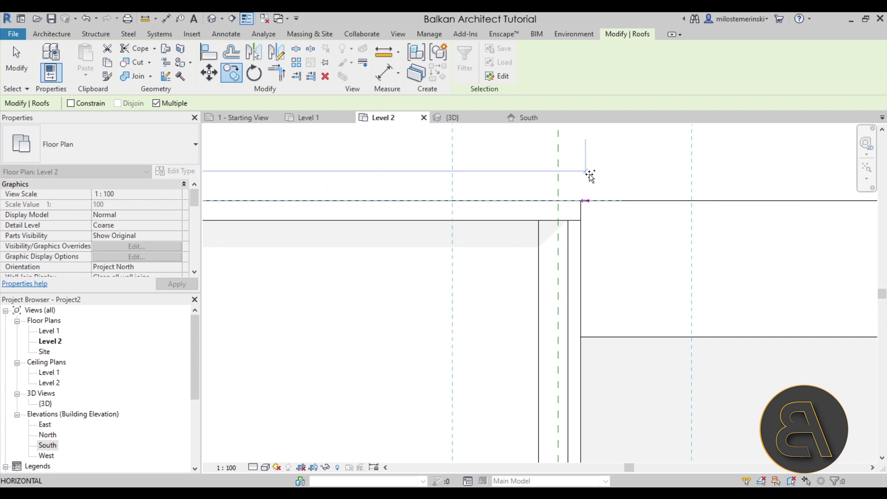
left_click(558, 202)
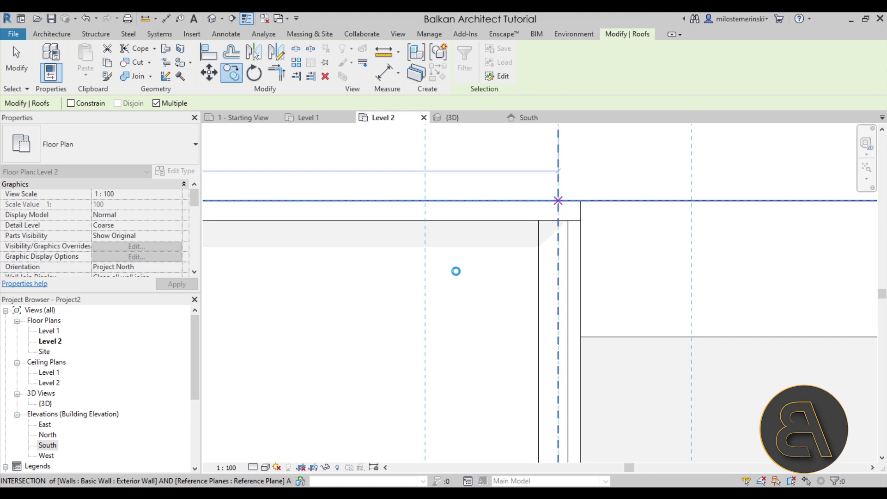
scroll(386, 228, "down", 4)
scroll(634, 188, "up", 5)
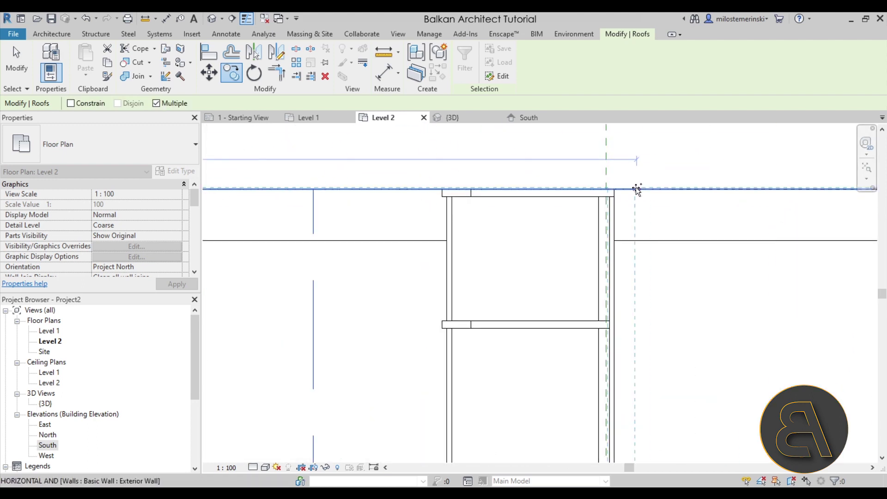
scroll(426, 193, "down", 5)
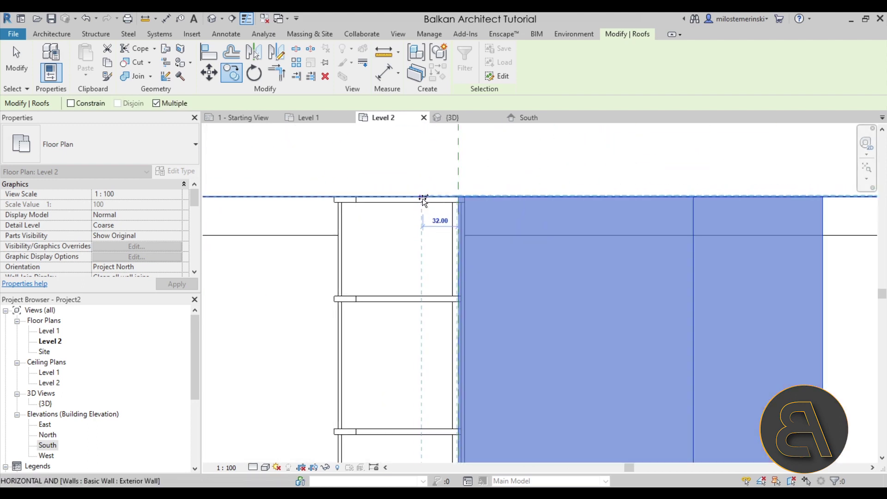
key("Escape")
key("Escape")
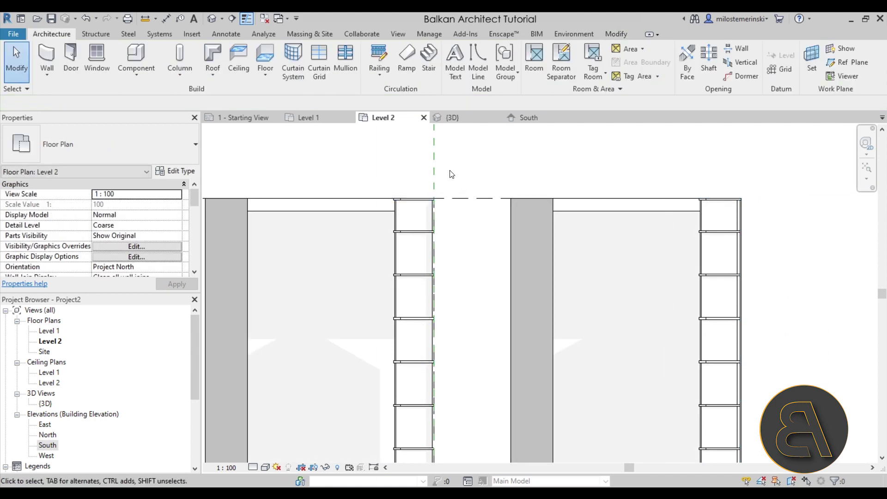
Step: Select both long exterior walls in the 3D view
left_click(456, 118)
middle_click_drag(537, 407, 565, 316, "shift")
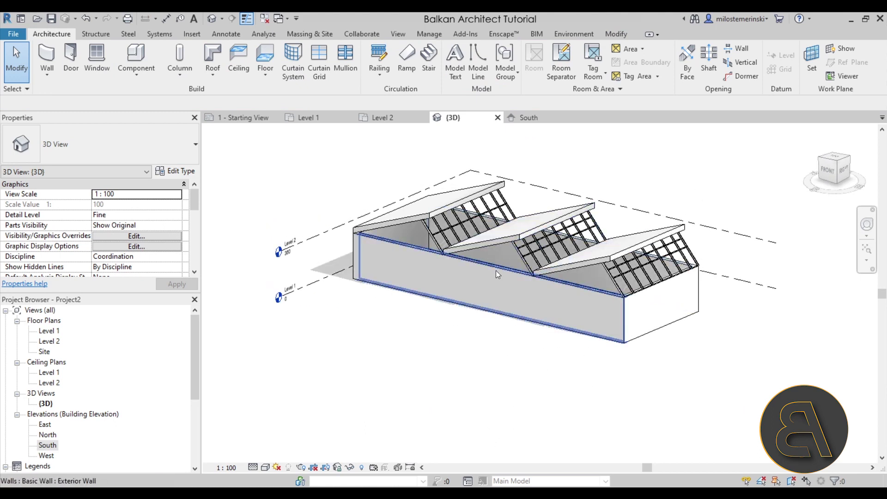
middle_click_drag(487, 244, 485, 344, "shift")
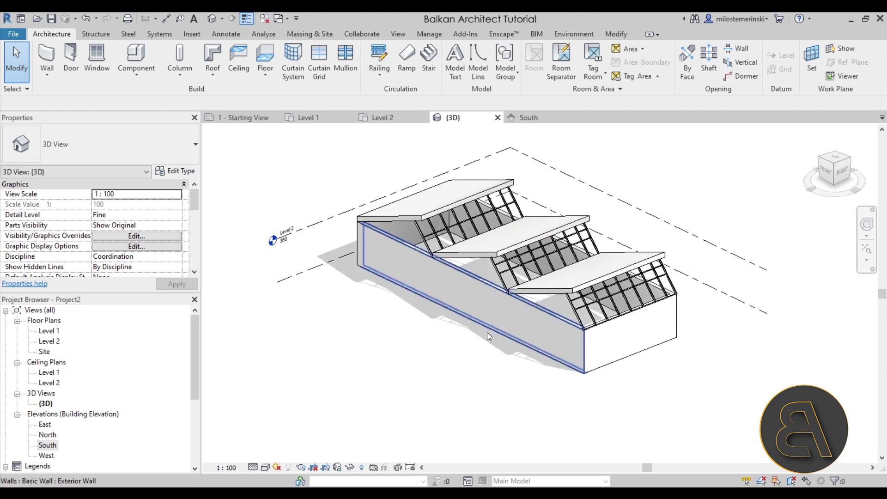
left_click(489, 331)
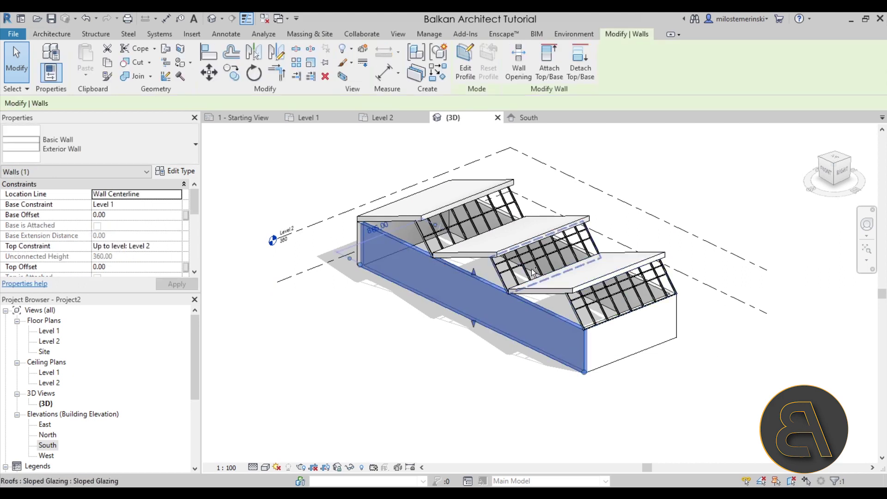
middle_click_drag(758, 362, 548, 361, "shift")
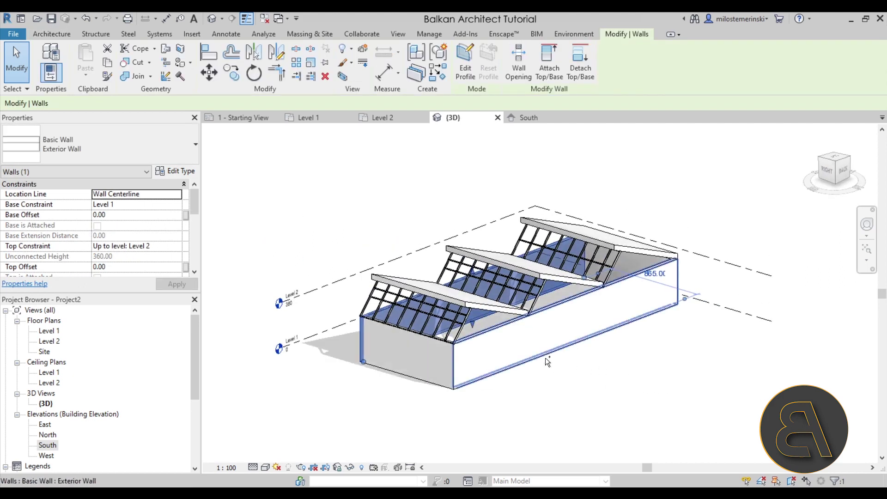
left_click(545, 357, "ctrl")
middle_click_drag(378, 396, 536, 396, "shift")
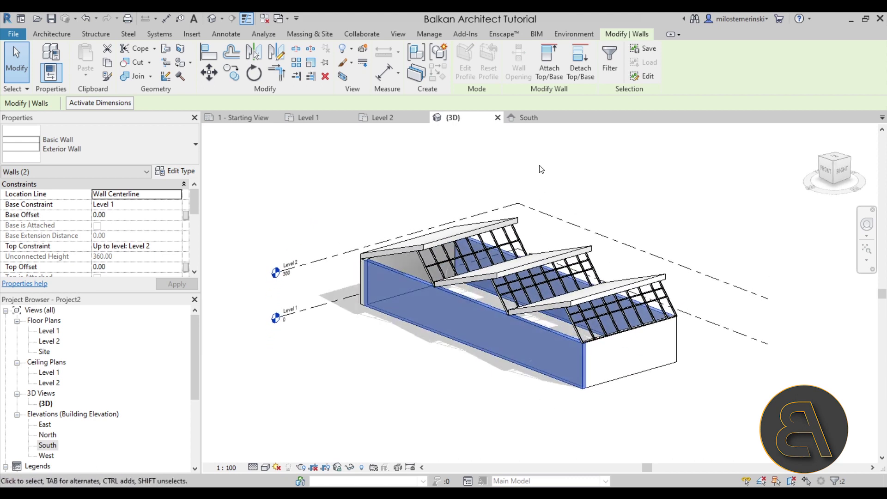
Step: Attach the long walls' tops to the first roof, the first sloped glazing and the middle roof
left_click(549, 69)
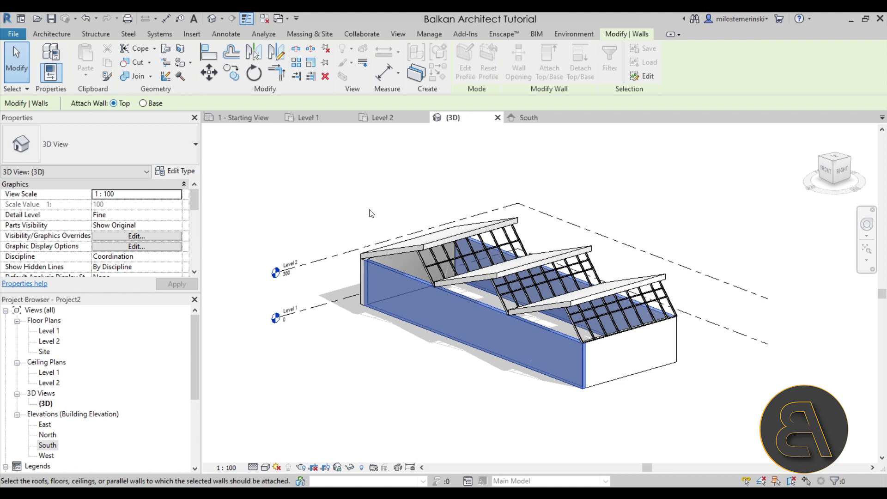
left_click(394, 253)
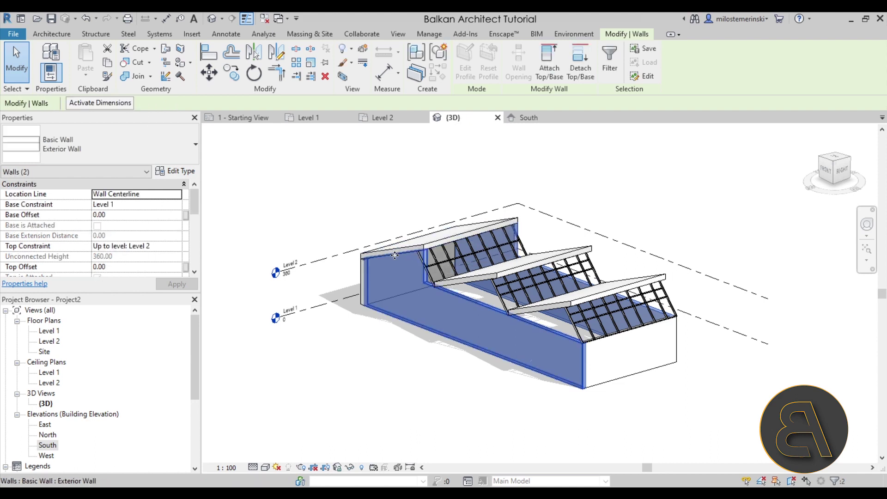
left_click(543, 73)
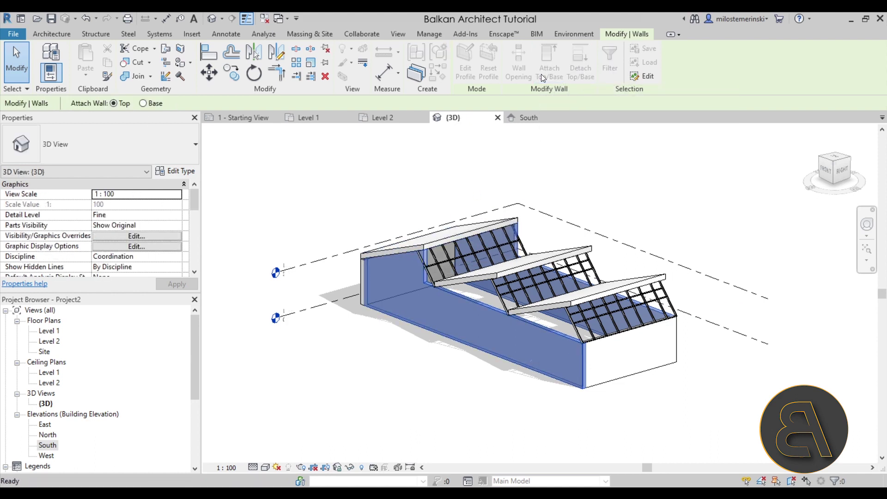
left_click(429, 266)
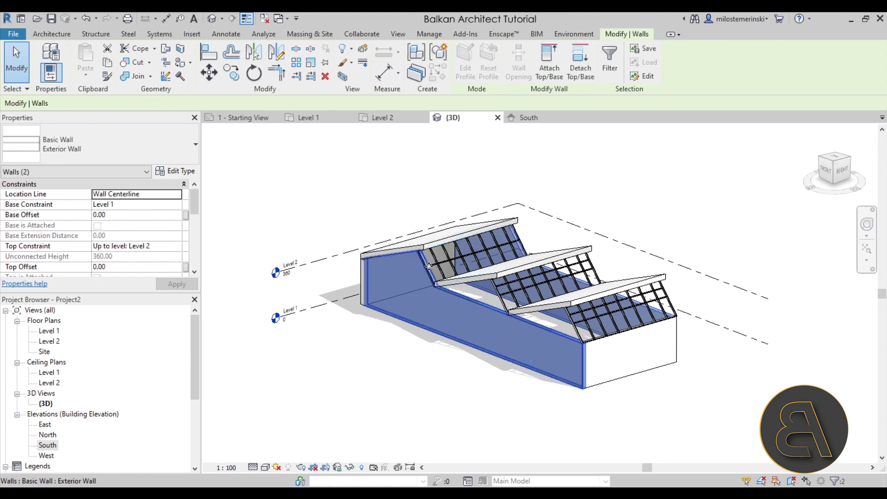
left_click(546, 79)
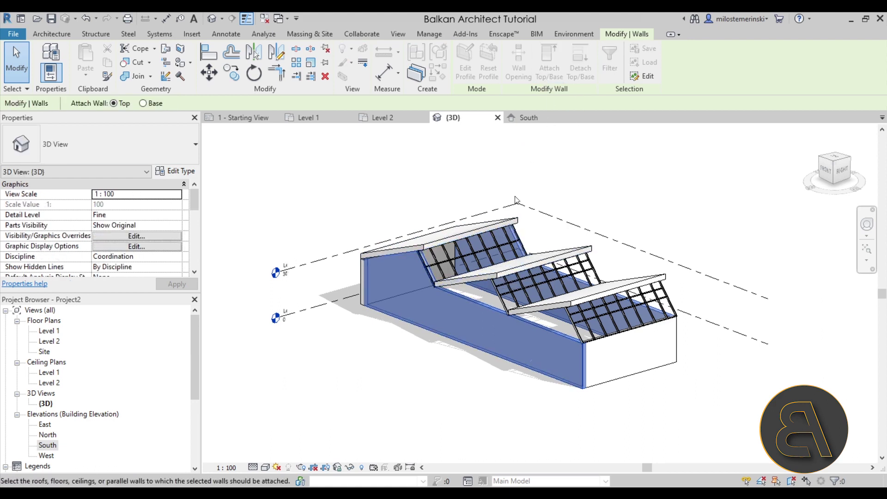
left_click(481, 274)
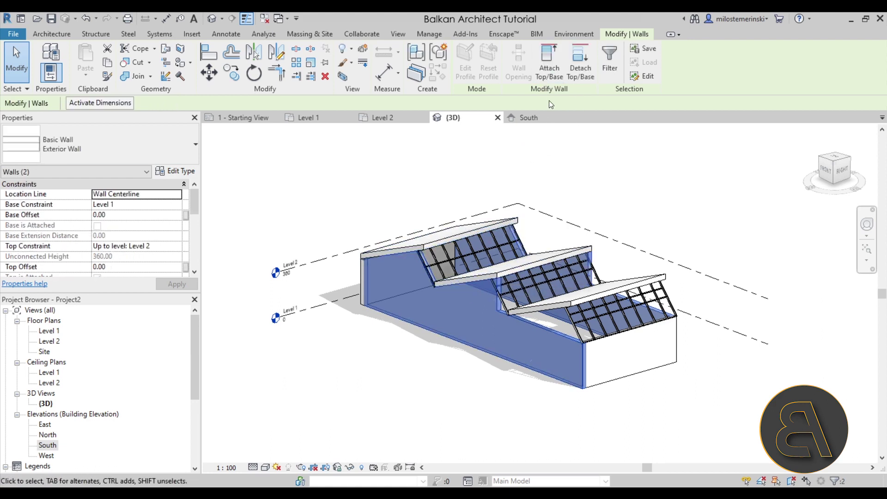
Step: Attach the long walls' tops to the second sloped glazing, the third roof and the last sloped glazing
left_click(506, 293)
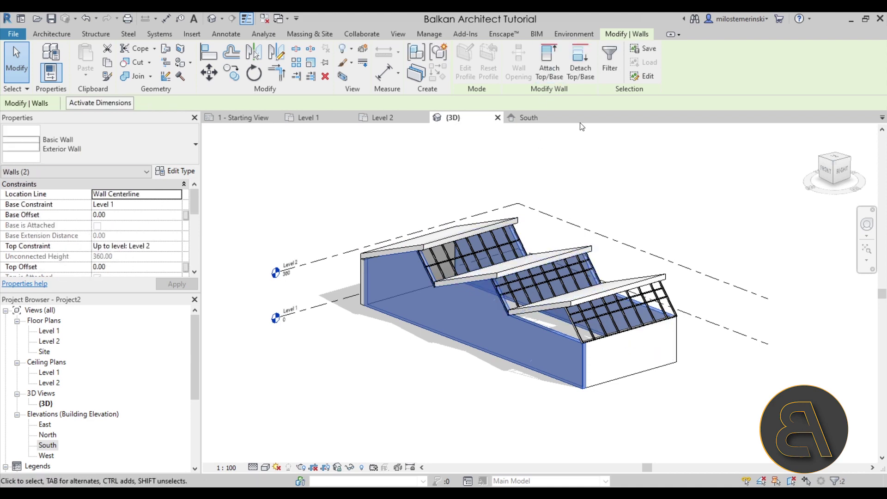
left_click(549, 63)
left_click(534, 319)
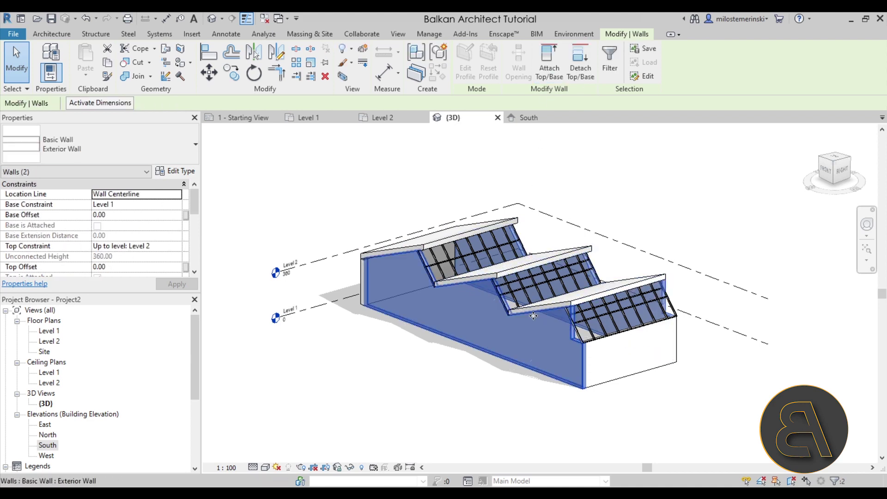
left_click(549, 63)
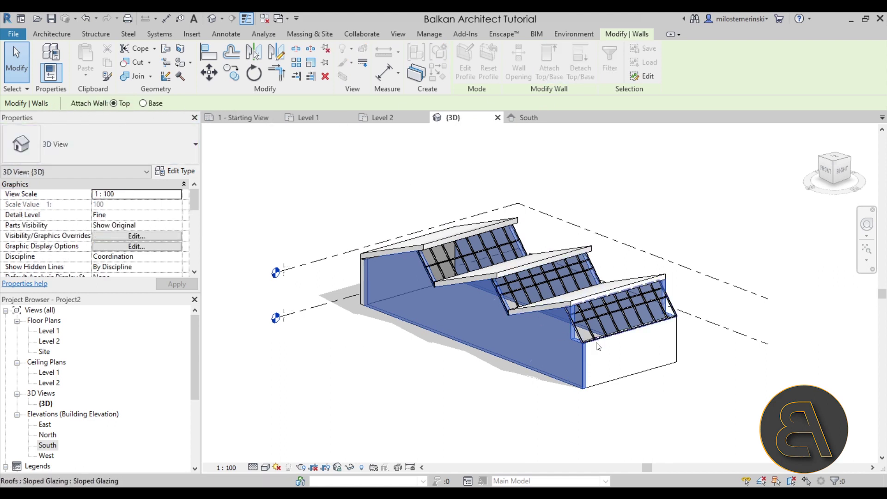
left_click(596, 355)
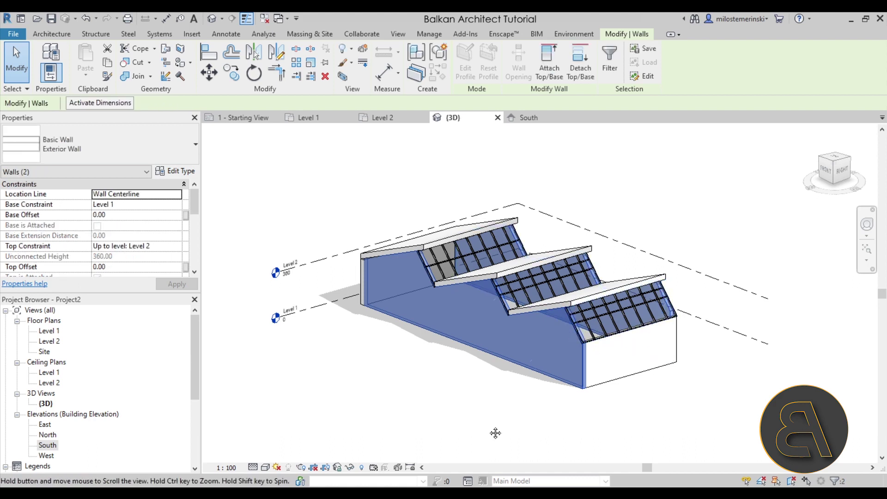
mouse_move(495, 432)
middle_mouse_down("shift")
mouse_move(453, 424)
mouse_move(508, 436)
middle_mouse_up("shift")
Step: Attach the left end wall's top to the first roof
left_click(402, 386)
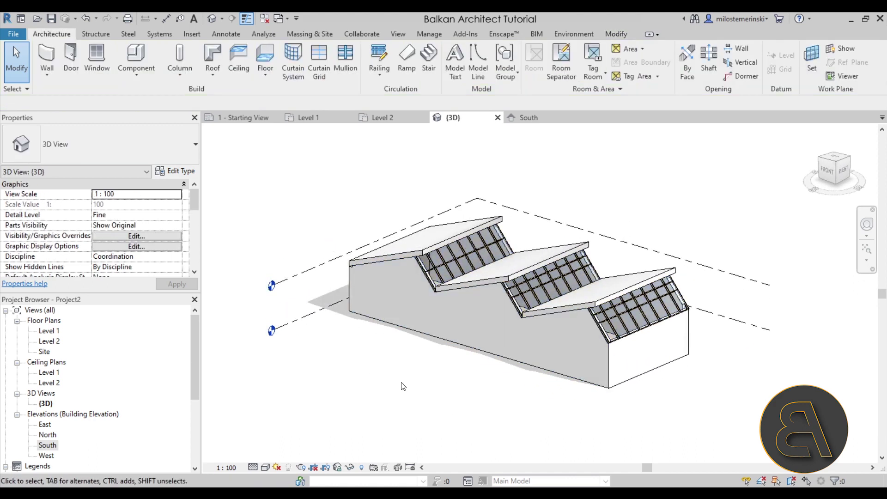
middle_click_drag(678, 396, 722, 164, "shift")
left_click(639, 398)
key("Escape")
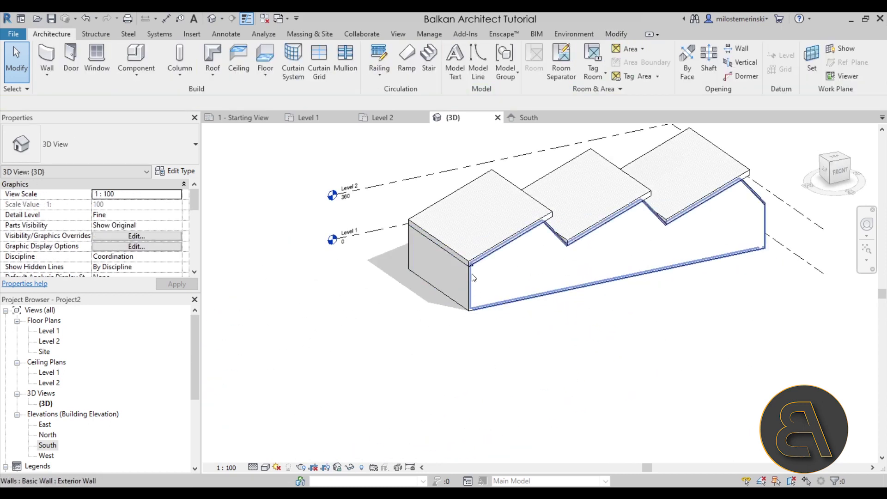
scroll(483, 252, "up", 6)
scroll(462, 256, "down", 8)
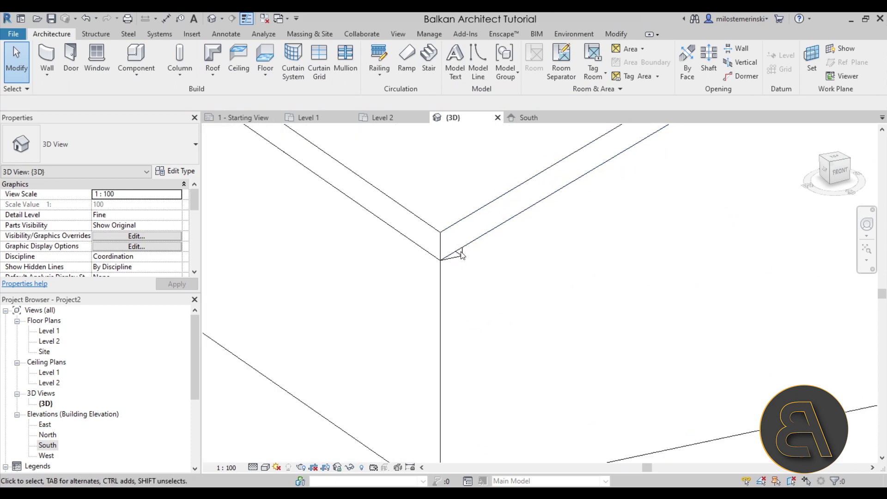
left_click(422, 290)
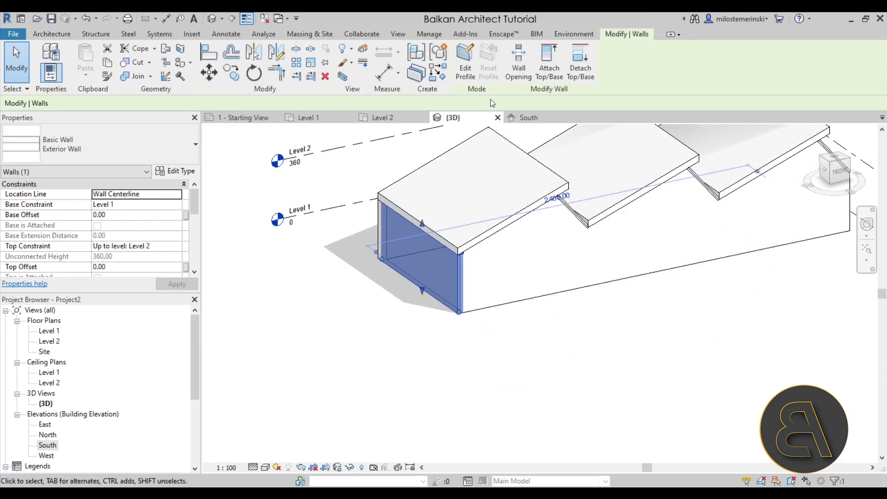
left_click(549, 73)
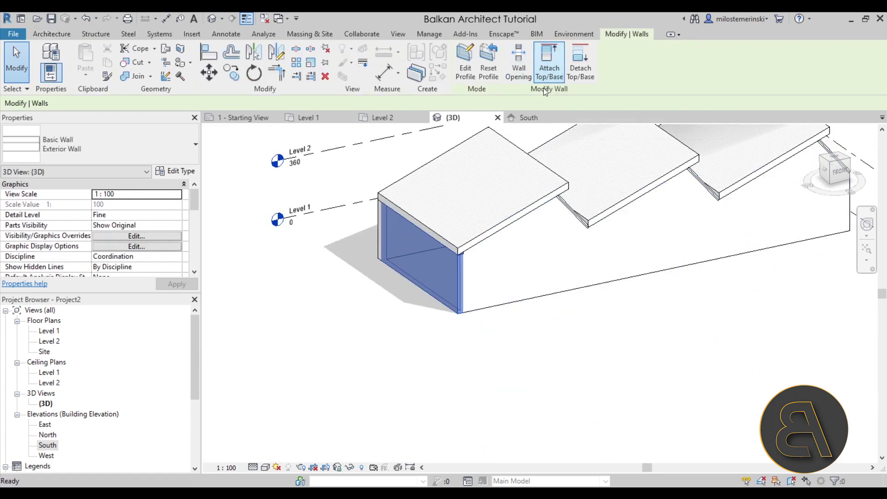
left_click(434, 227)
left_click(498, 352)
Step: Attach the short end wall's top to the last sloped glazing
middle_click_drag(499, 352, 375, 438, "shift")
scroll(642, 346, "up", 2)
left_click(562, 319)
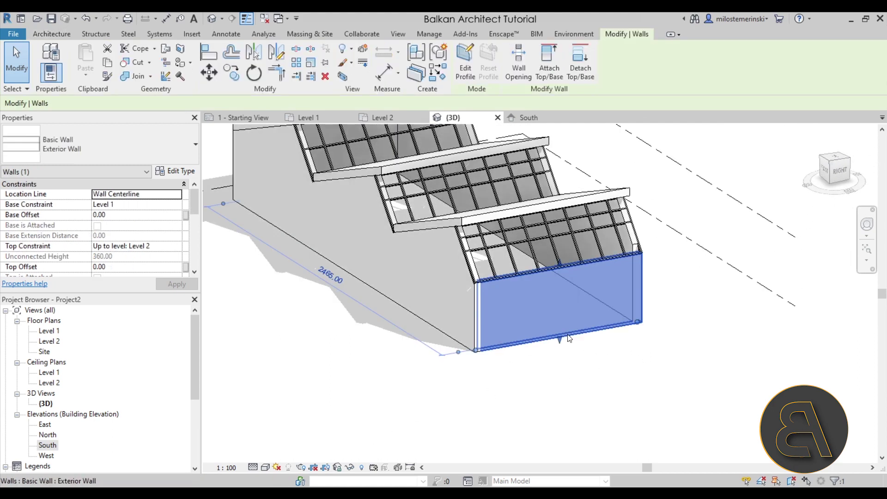
left_click(549, 69)
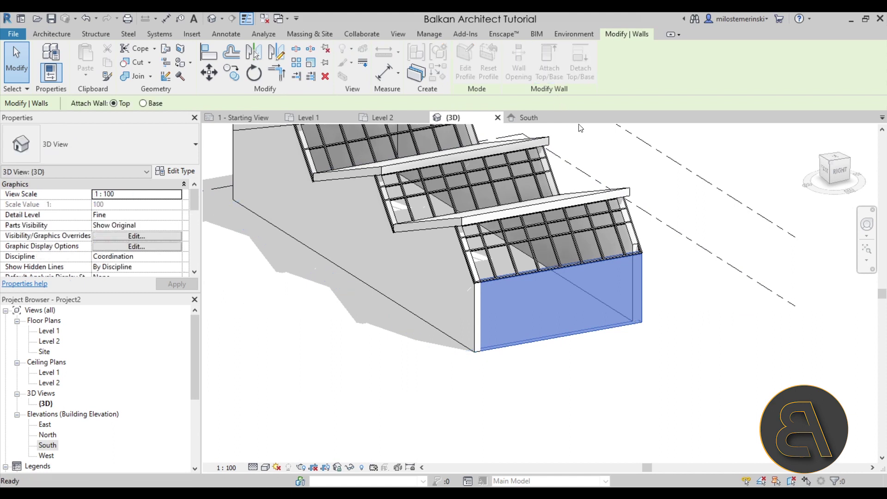
left_click(579, 269)
key("Escape")
Step: Turn off Thin Lines so the finished model's edges display as thick lines
middle_click_drag(601, 410, 612, 437, "shift")
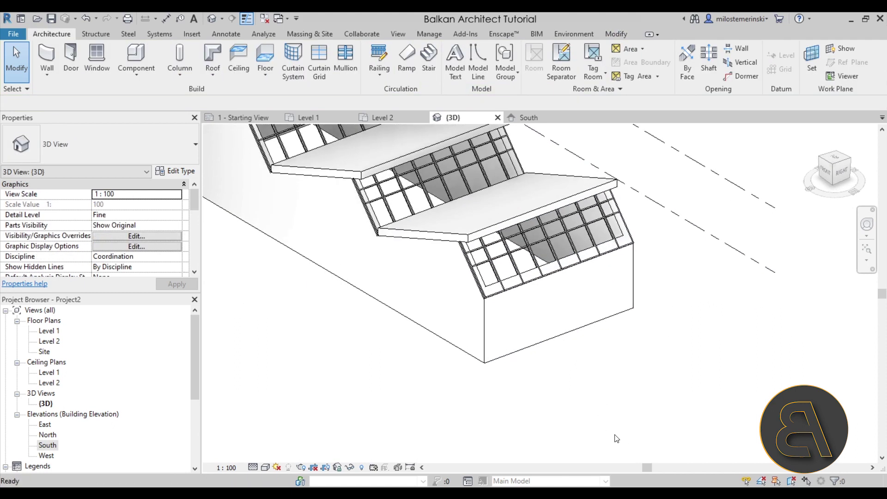
scroll(516, 310, "up", 3)
scroll(516, 311, "down", 1)
scroll(509, 296, "down", 4)
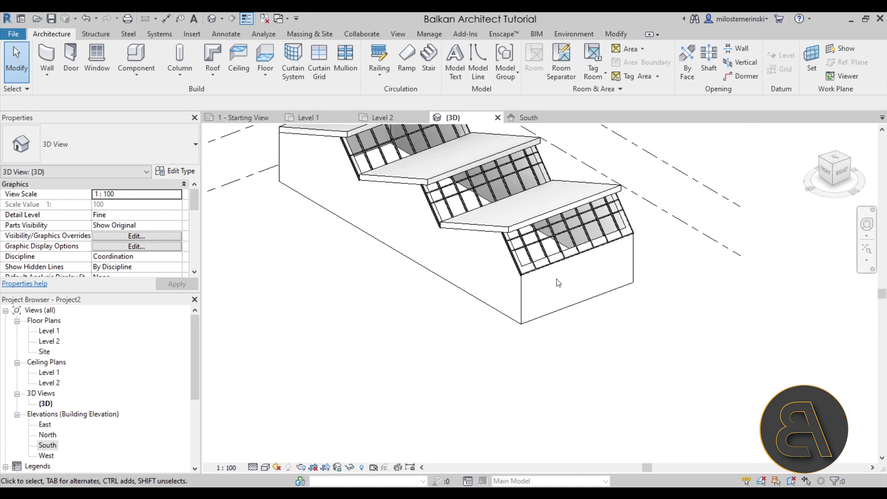
mouse_move(509, 295)
middle_mouse_down("shift")
mouse_move(500, 304)
mouse_move(471, 293)
mouse_move(453, 352)
mouse_move(481, 317)
mouse_move(449, 410)
mouse_move(610, 418)
mouse_move(448, 420)
mouse_move(462, 424)
mouse_move(452, 428)
mouse_move(491, 414)
mouse_move(439, 405)
mouse_move(412, 443)
mouse_move(422, 423)
middle_mouse_up("shift")
scroll(480, 318, "up", 1)
scroll(483, 342, "up", 3)
left_click(247, 19)
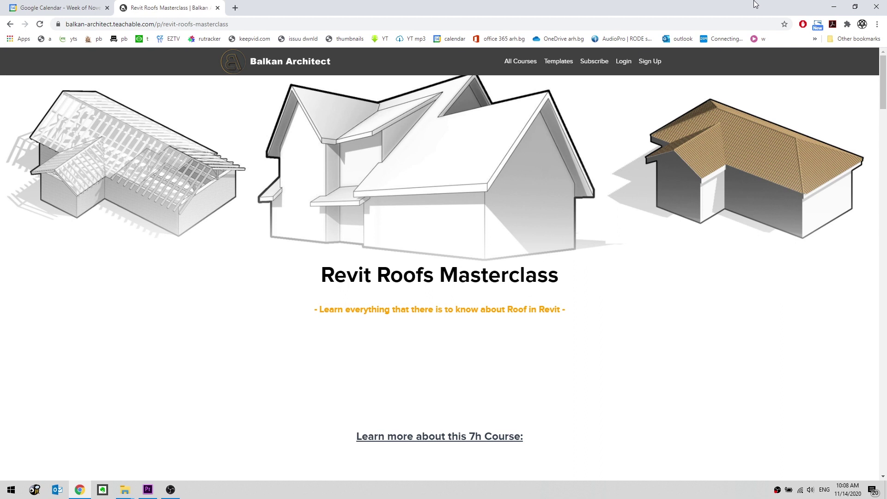
Step: Put the Revit Roofs Masterclass page in full screen with DevTools closed, scrolled to the intro video
key("F12")
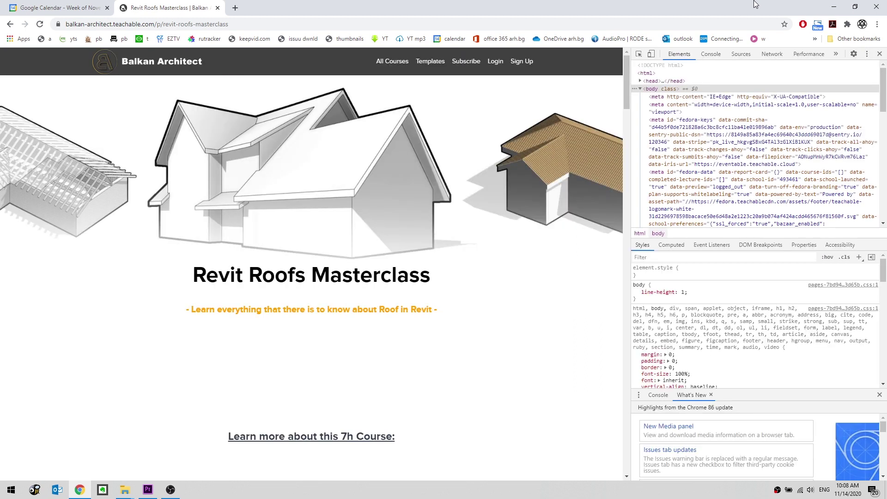
left_click(879, 54)
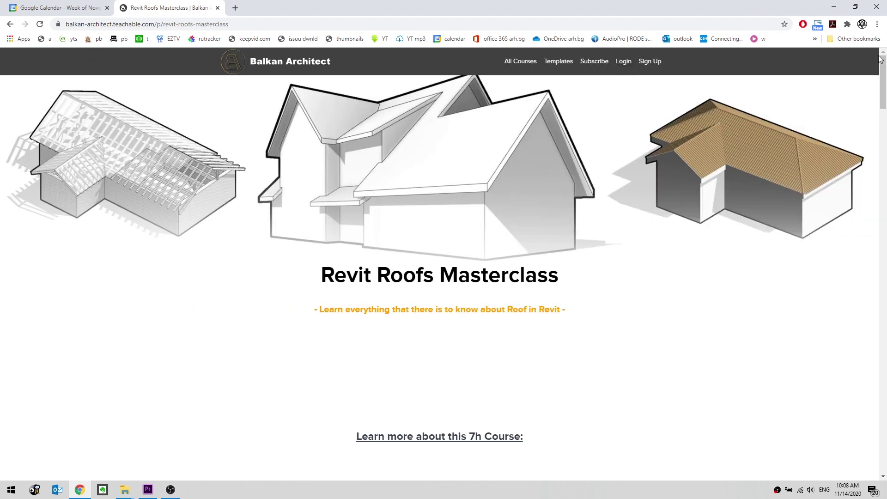
key("F11")
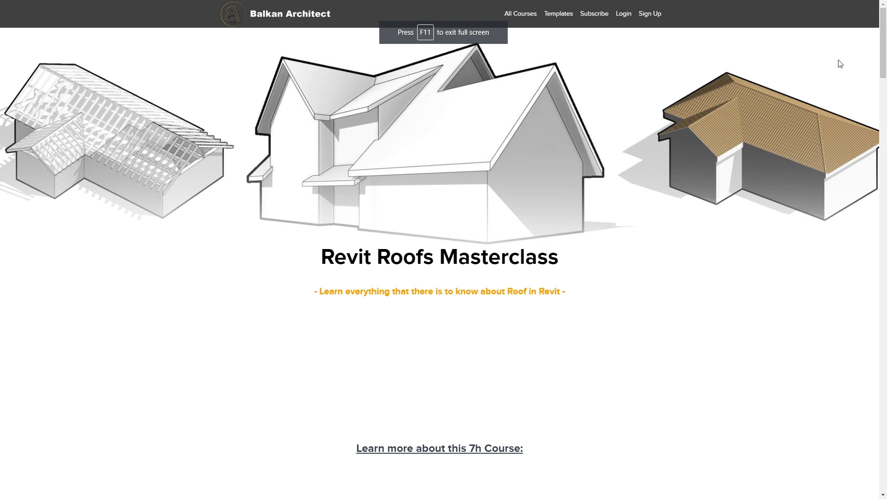
middle_click(858, 42)
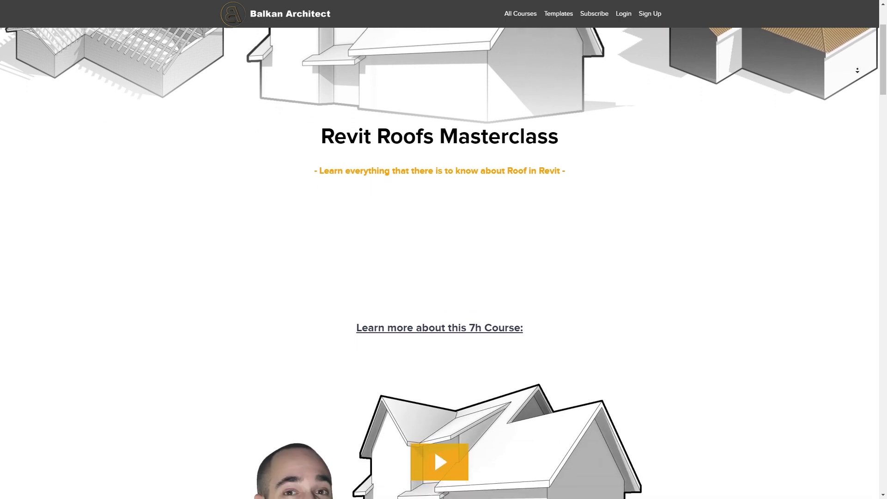